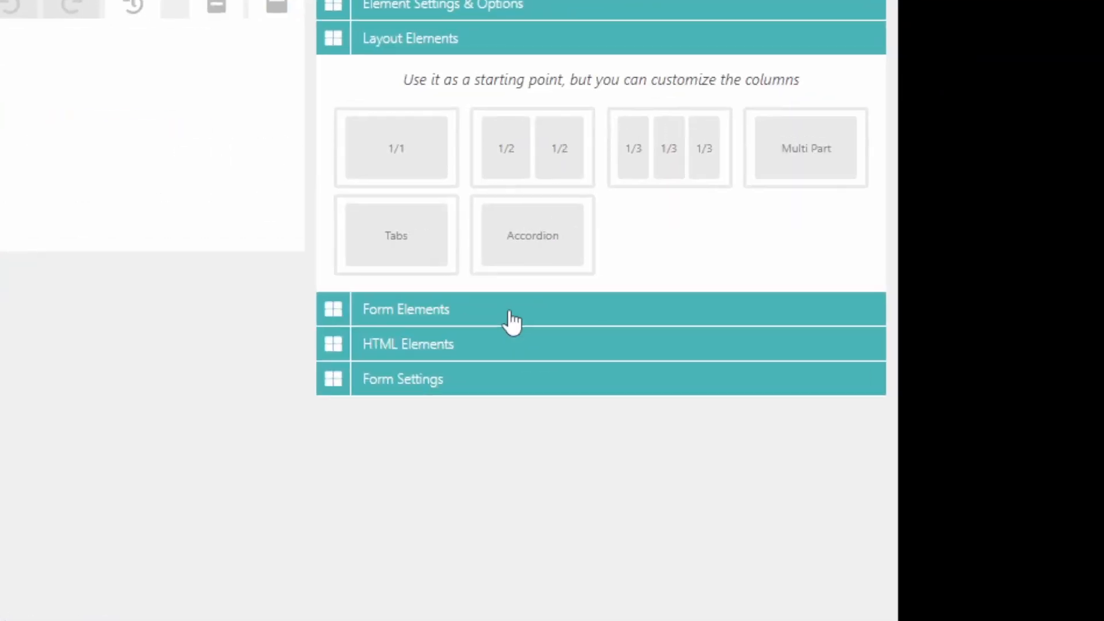
# Add a Mailchimp element to the empty form and open its settings for editing.
pyautogui.click(512, 322)
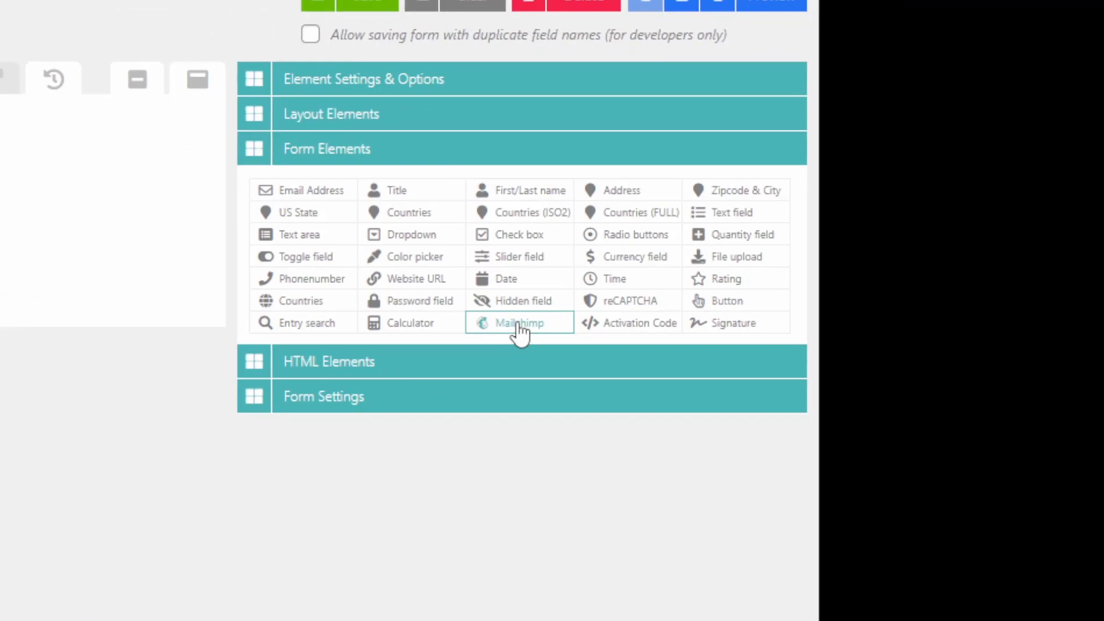
pyautogui.moveTo(510, 324); pyautogui.dragTo(363, 188)
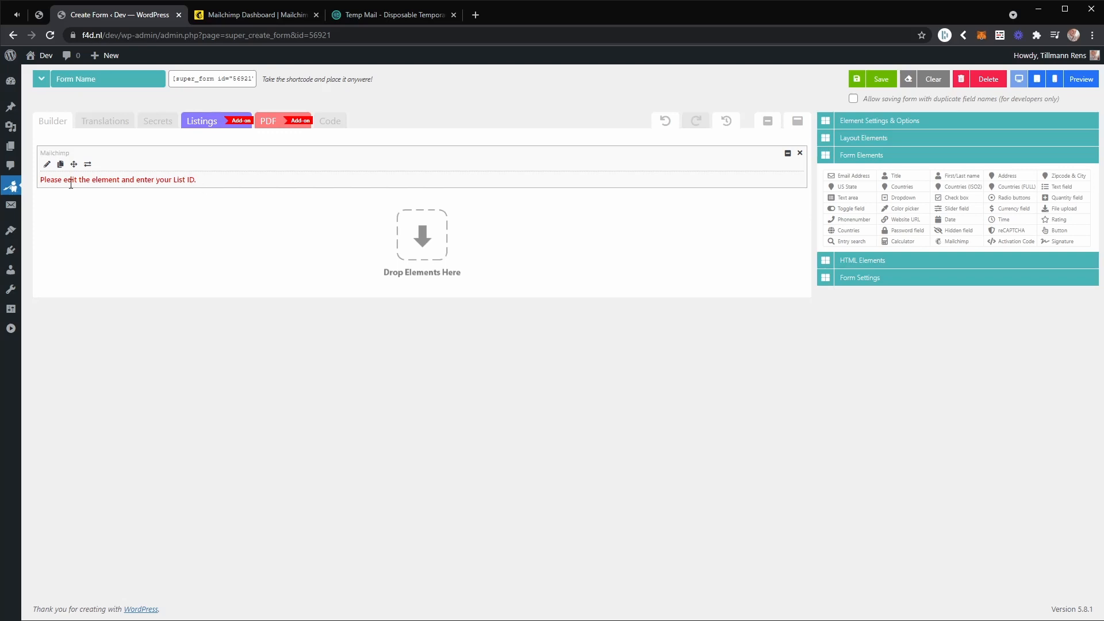
pyautogui.click(47, 166)
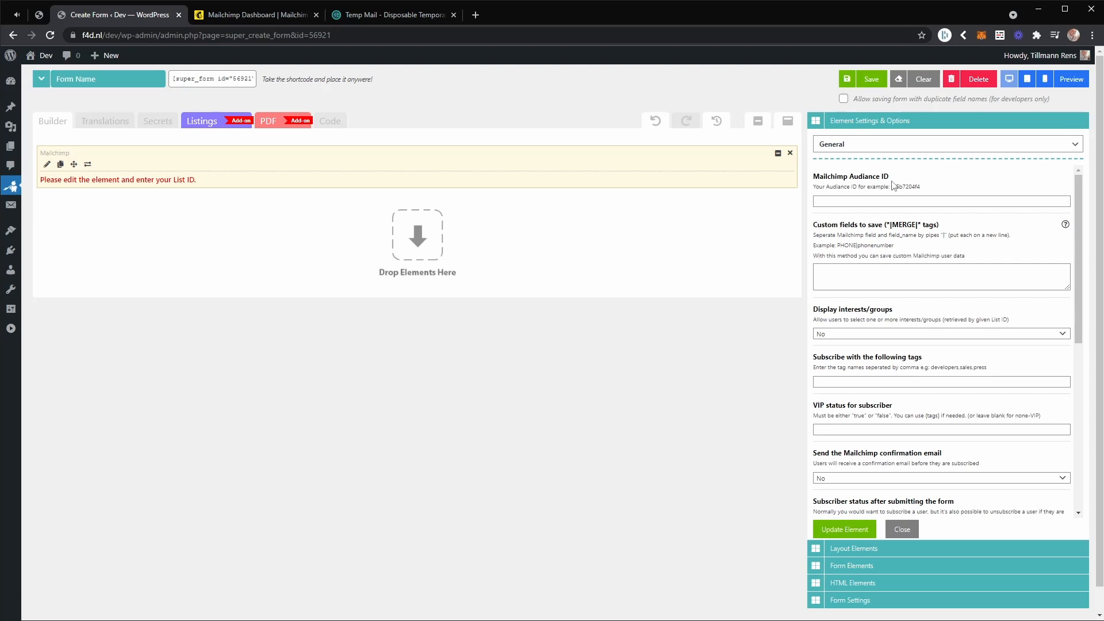
# Switch to Mailchimp and copy the audience ID from the TEST audience's name and defaults settings.
pyautogui.click(212, 20)
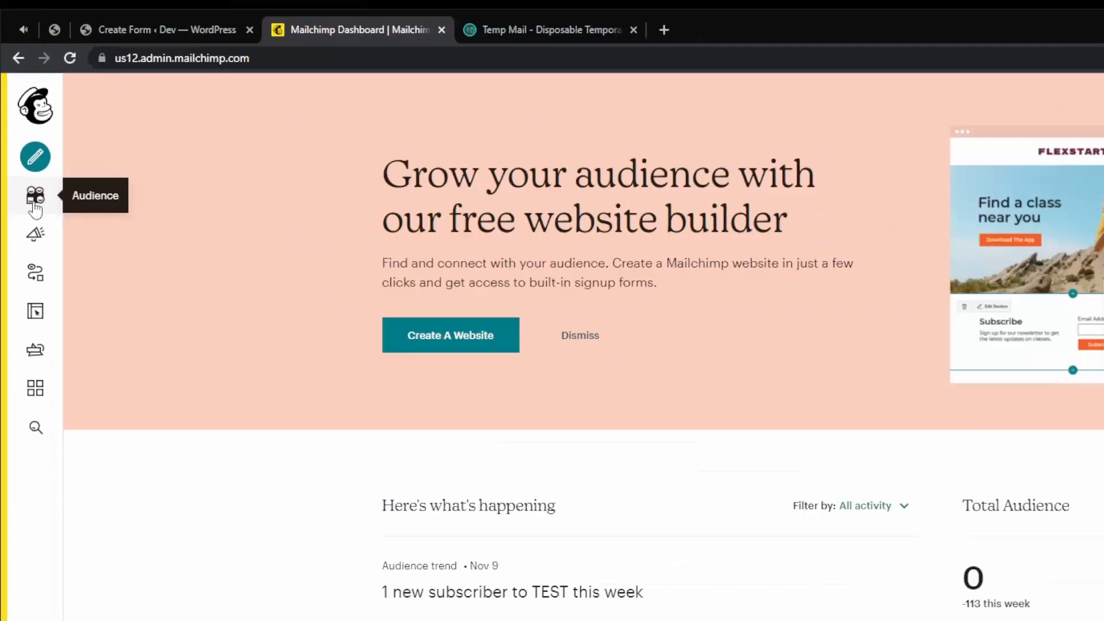
pyautogui.click(25, 140)
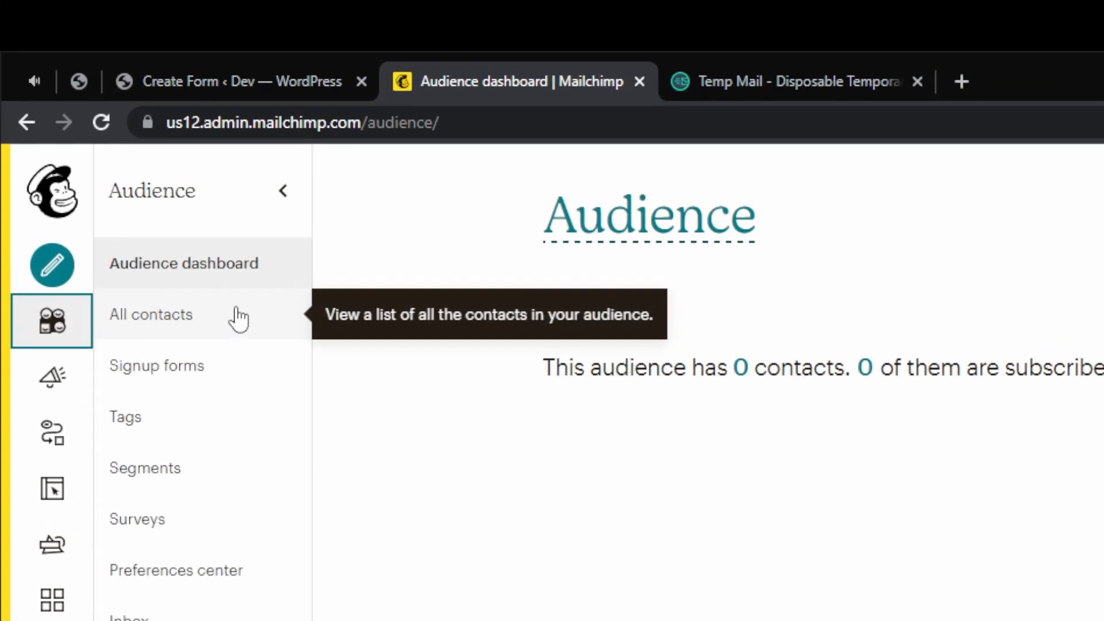
pyautogui.click(191, 305)
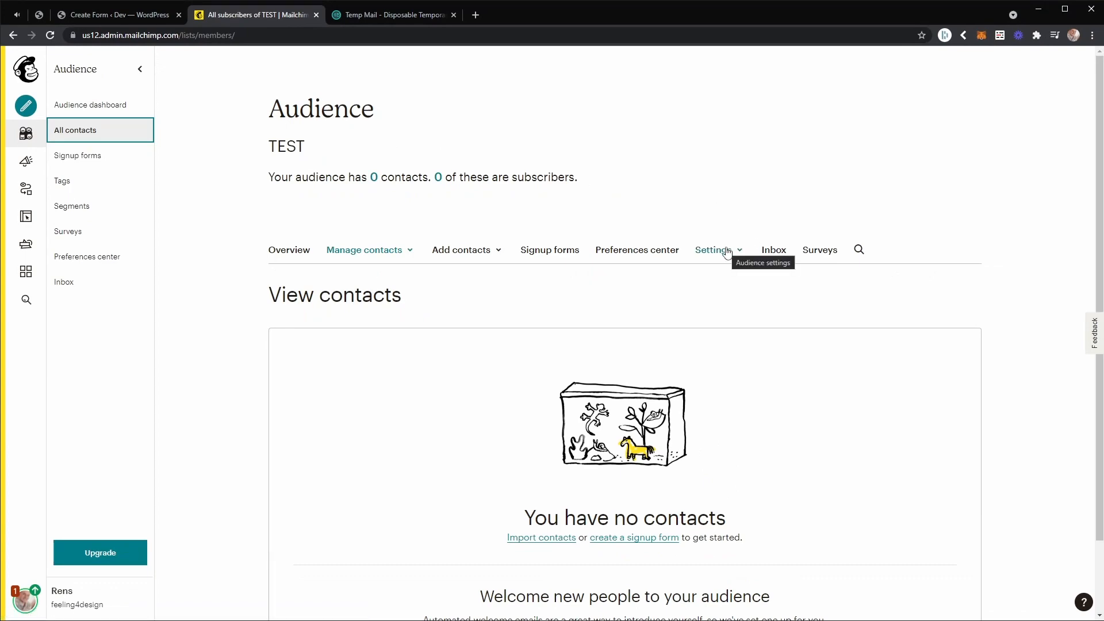
pyautogui.click(727, 251)
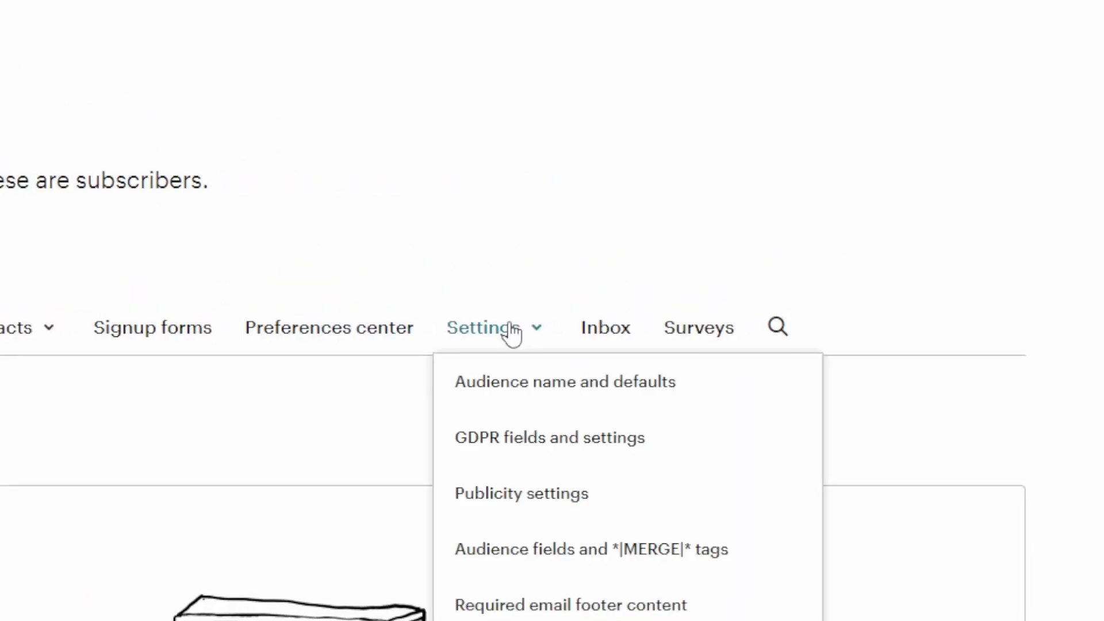
pyautogui.click(510, 354)
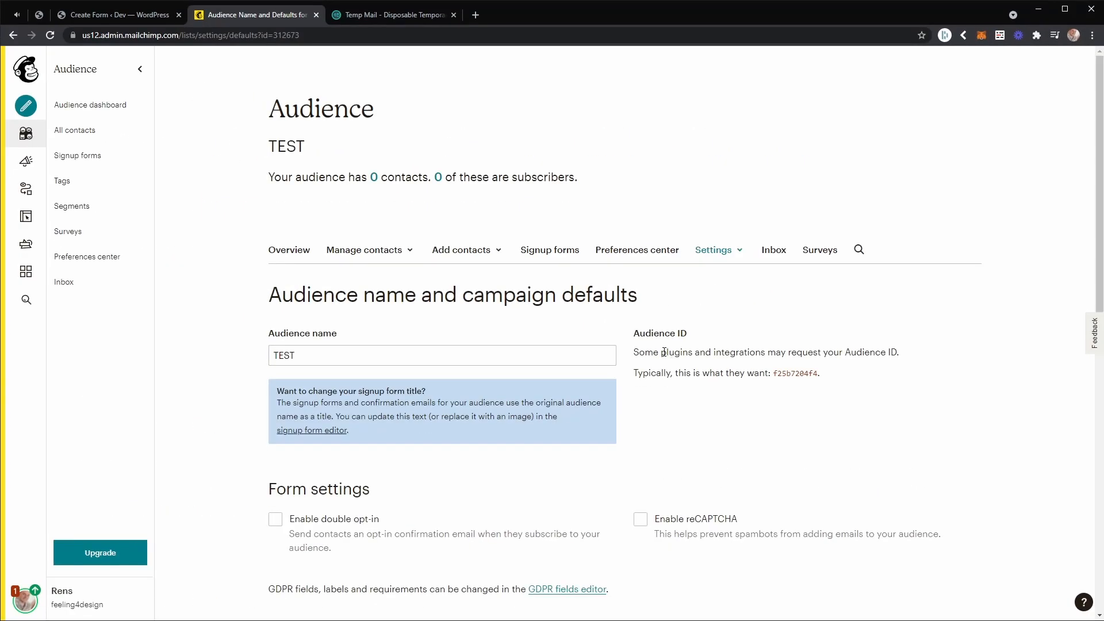
pyautogui.doubleClick(795, 374)
pyautogui.rightClick(792, 371)
pyautogui.click(808, 381)
# Go from the audience dashboard to the TEST audience's general settings and copy its unique ID.
pyautogui.click(73, 107)
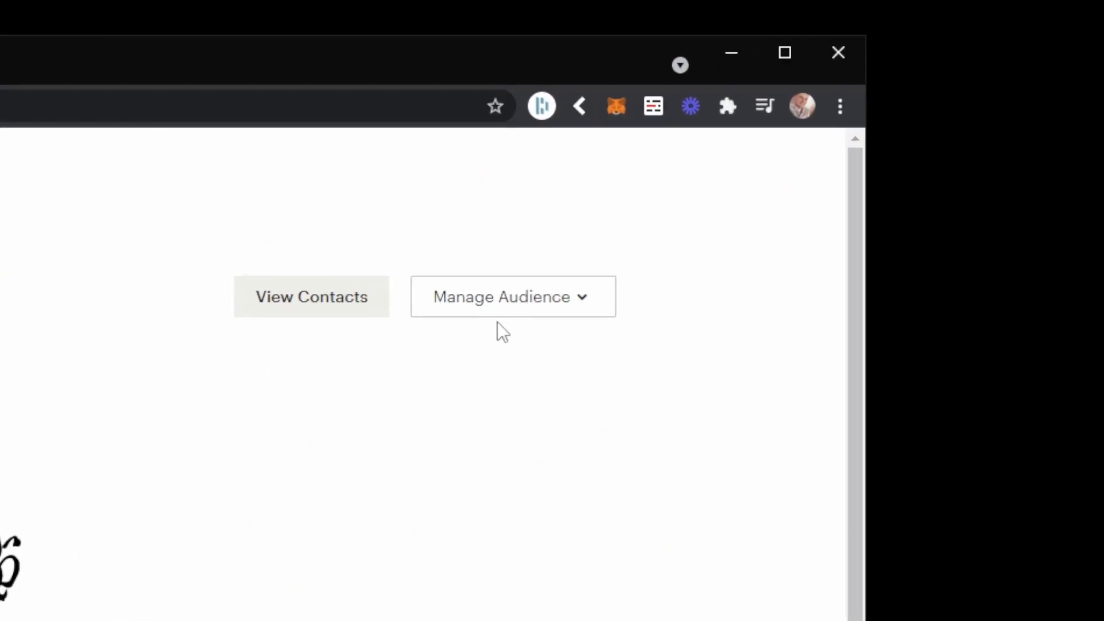
pyautogui.click(509, 307)
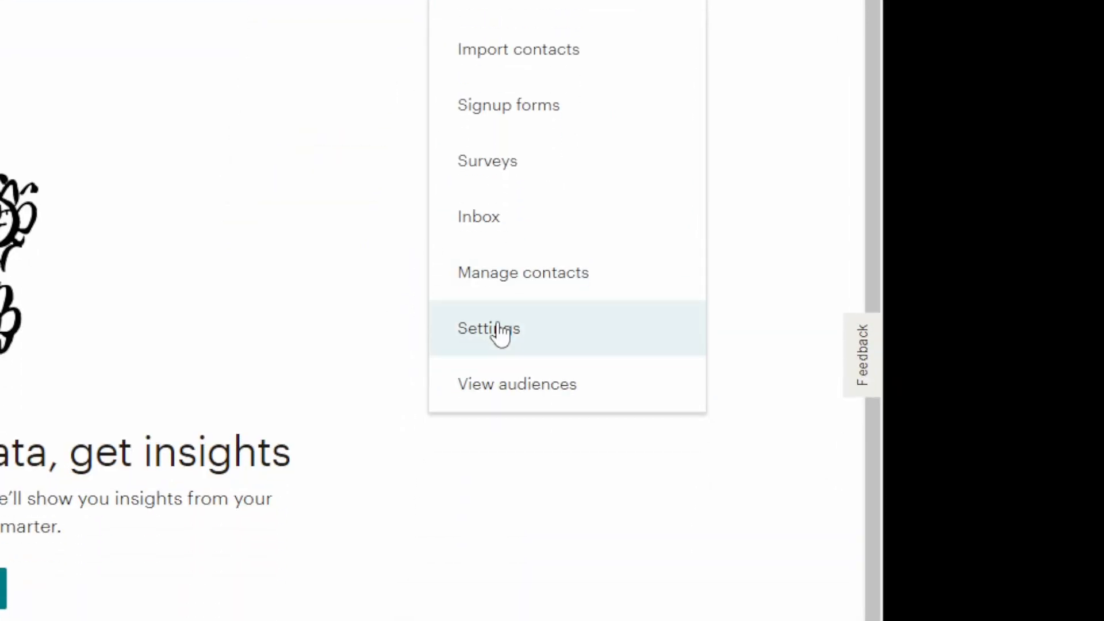
pyautogui.click(500, 382)
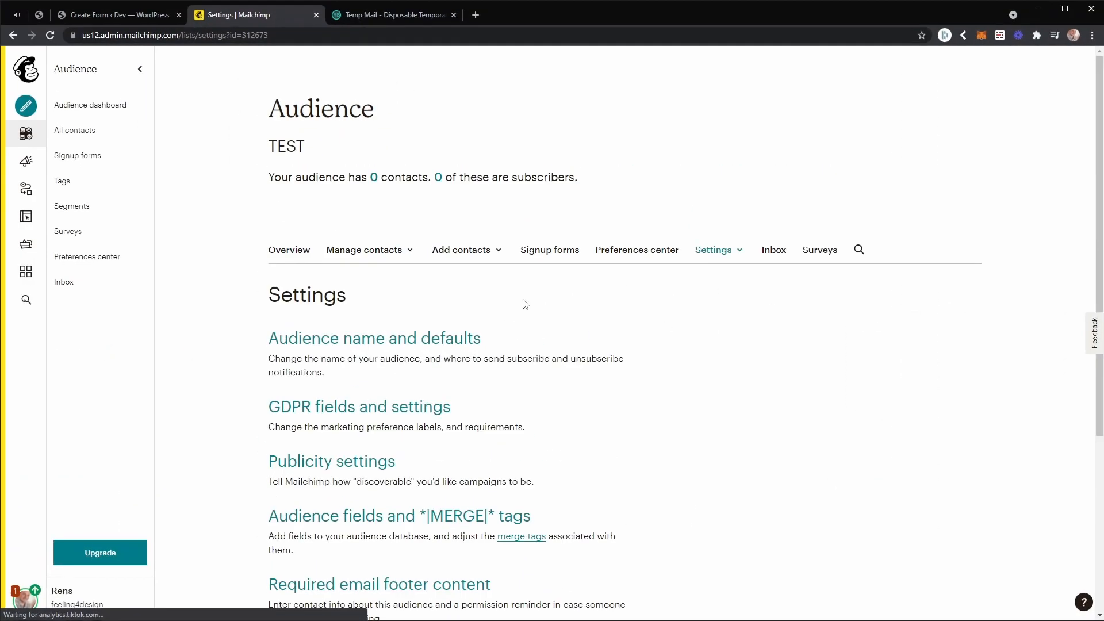
pyautogui.scroll(-5, 500, 312)
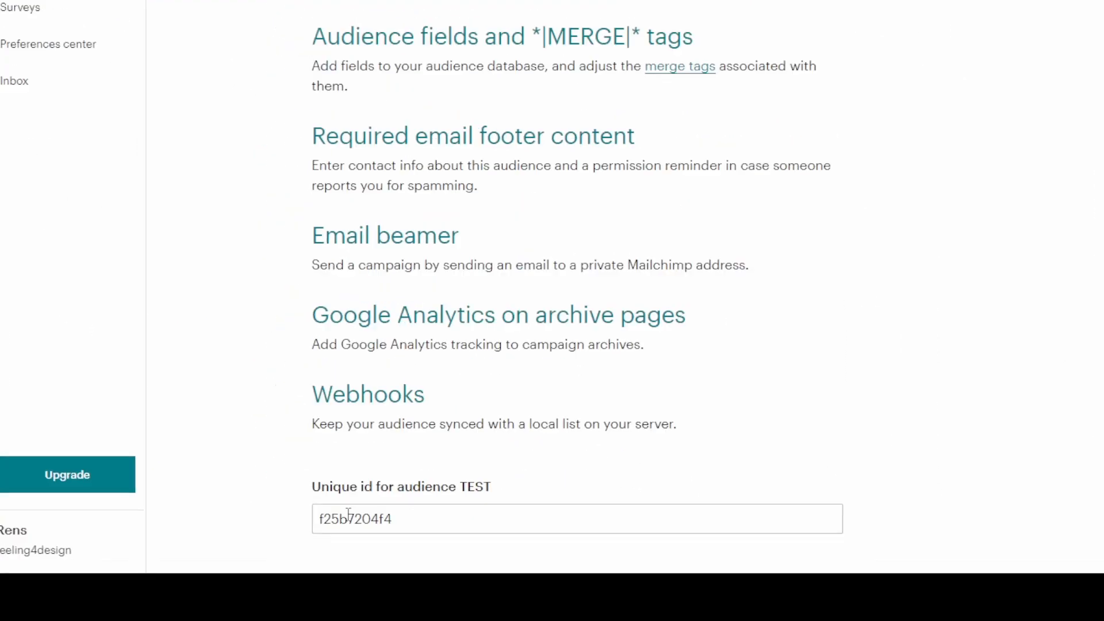
pyautogui.doubleClick(504, 438)
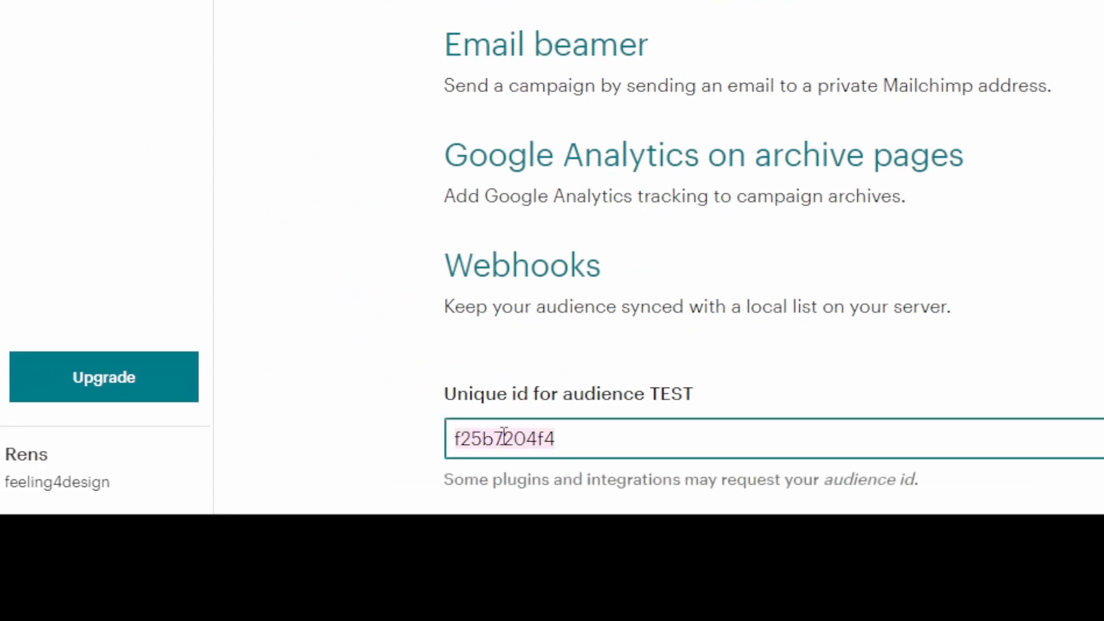
pyautogui.rightClick(503, 438)
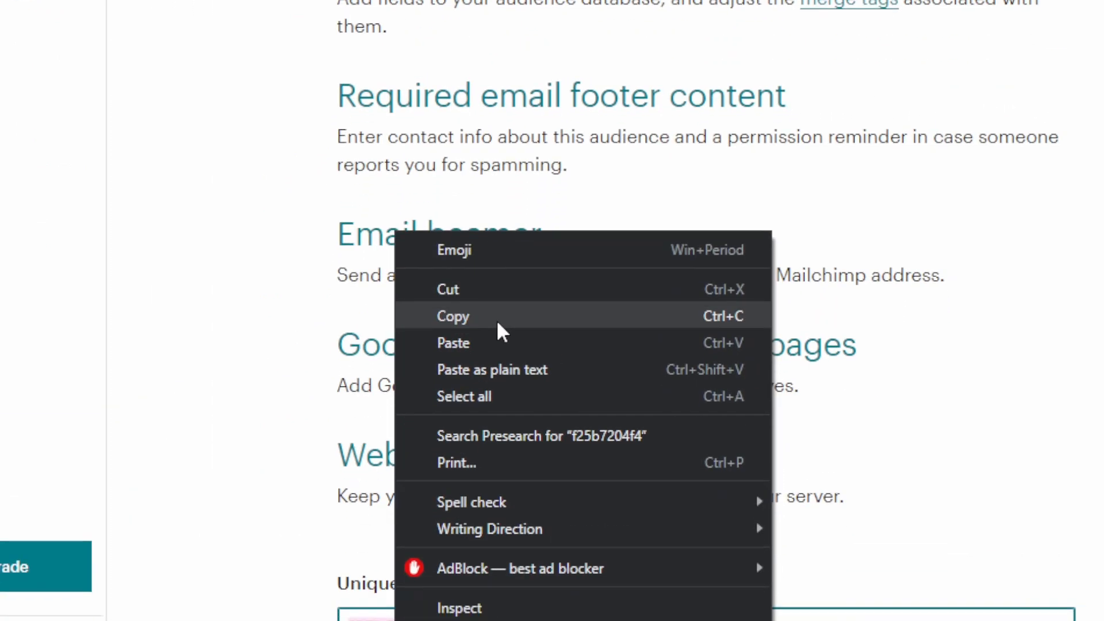
pyautogui.click(497, 317)
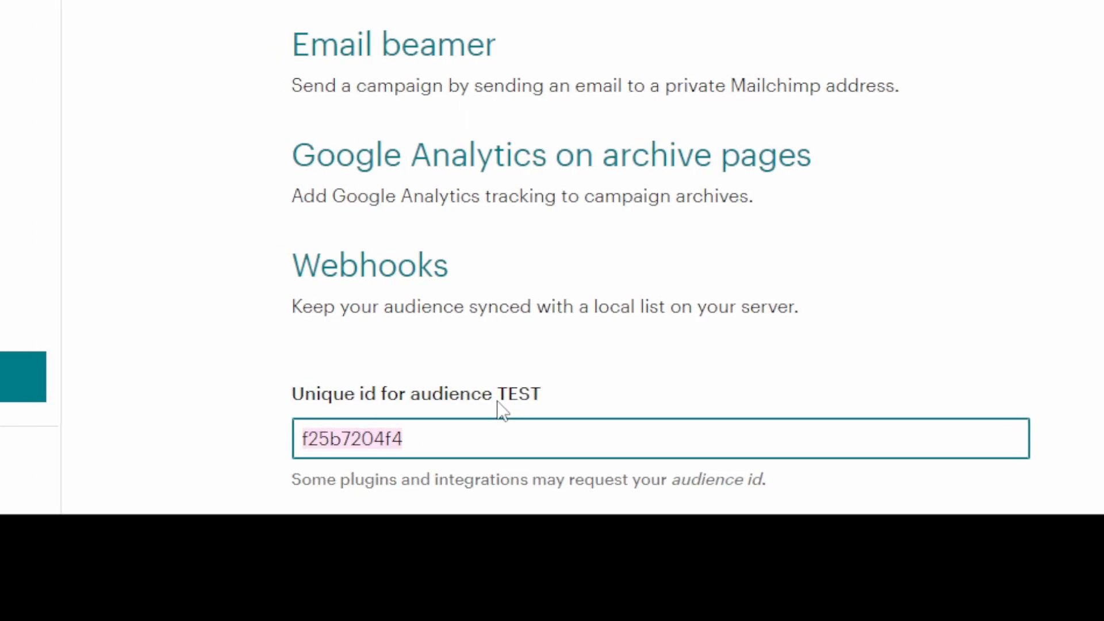
pyautogui.rightClick(499, 443)
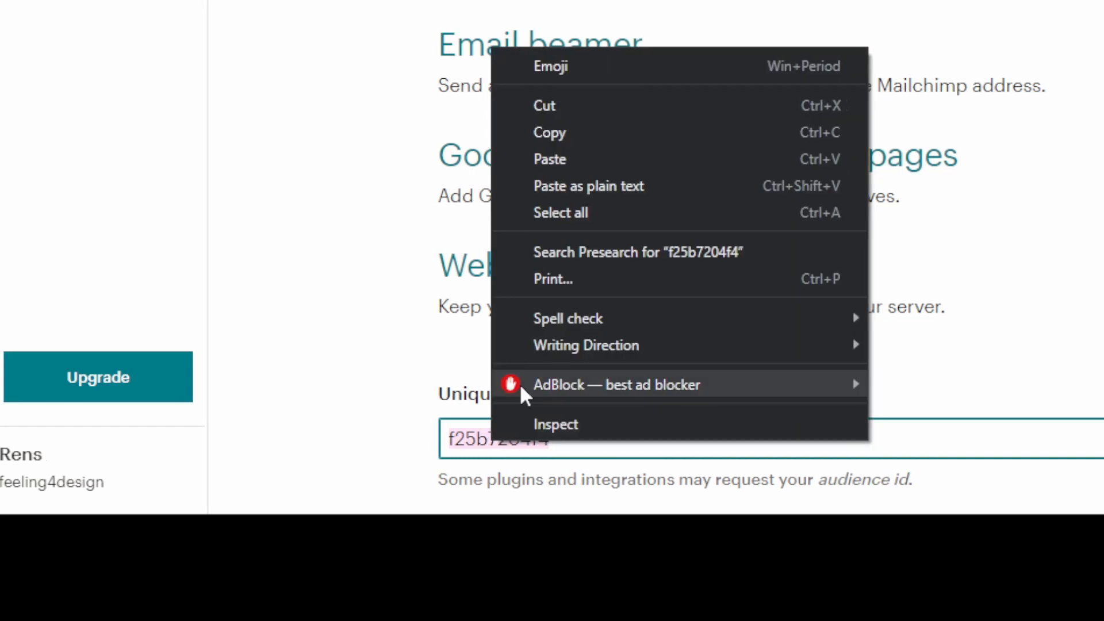
pyautogui.click(537, 94)
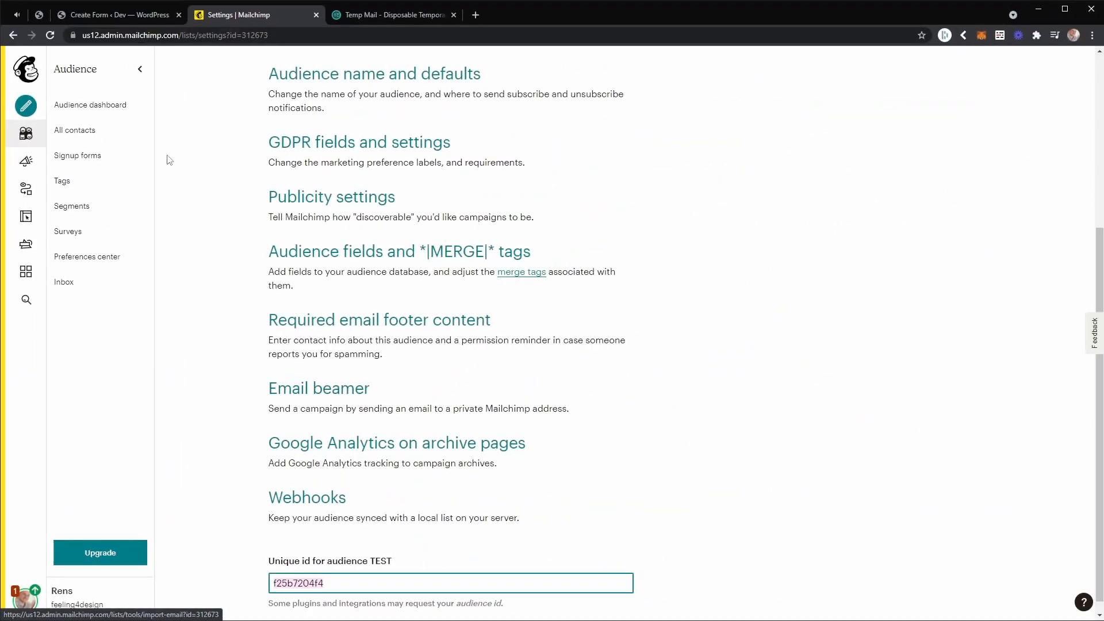
# Switch back to the WordPress form builder and paste the copied ID as the element's Mailchimp Audience ID.
pyautogui.click(116, 13)
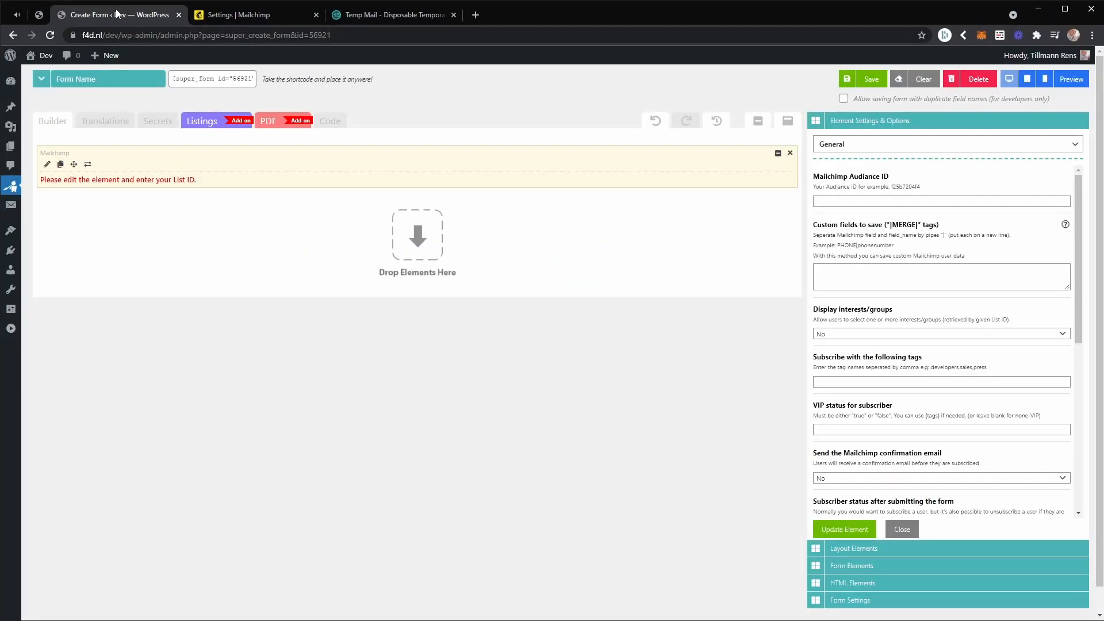
pyautogui.click(857, 201)
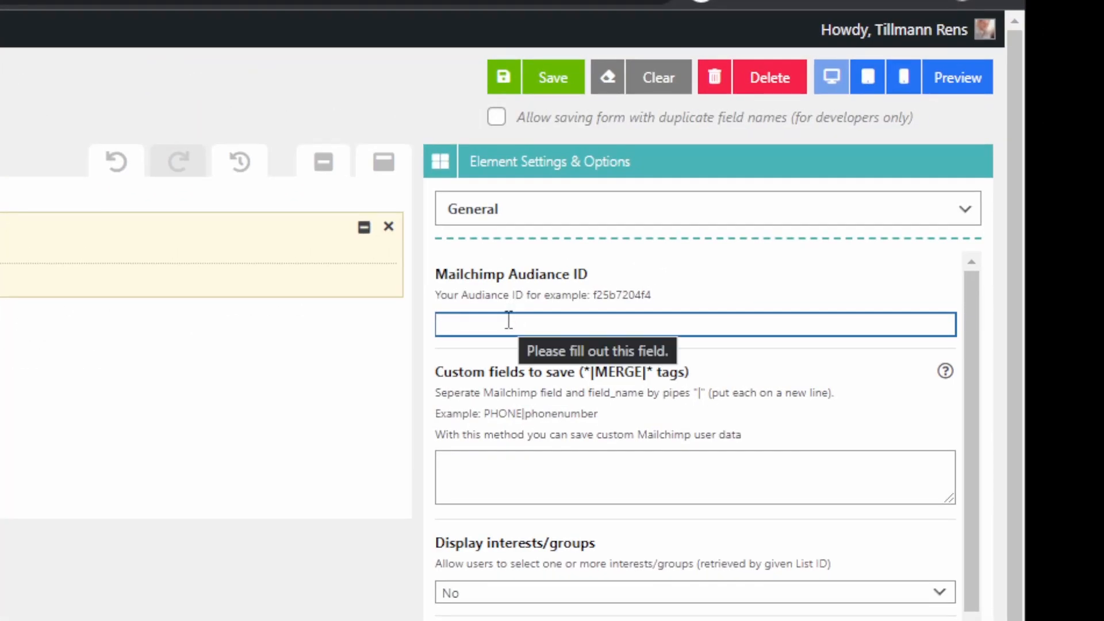
pyautogui.rightClick(508, 320)
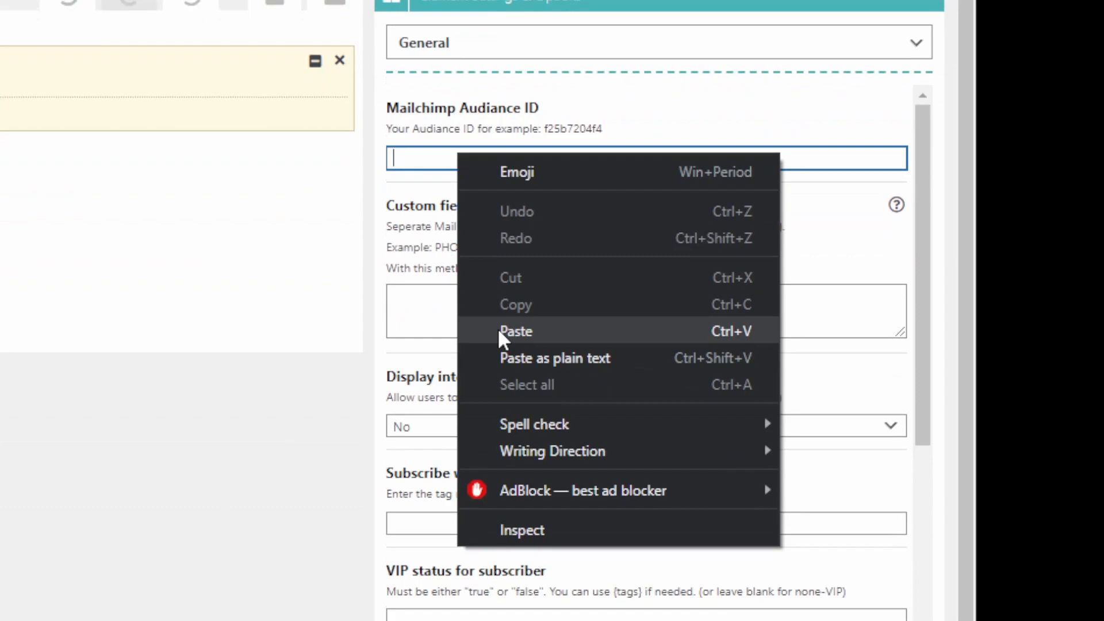
pyautogui.click(549, 496)
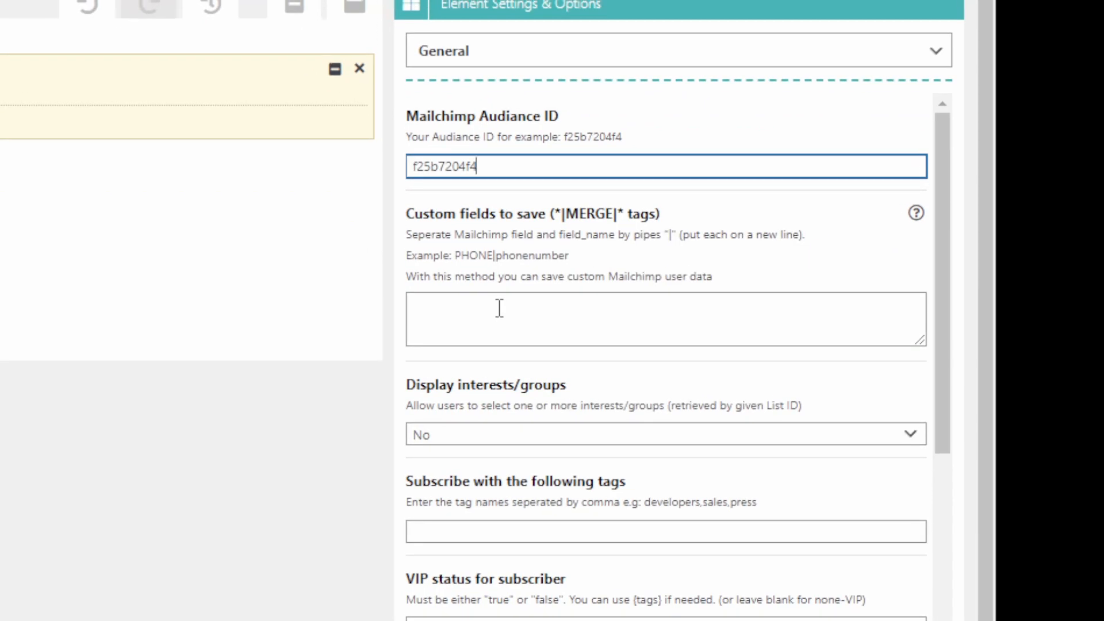
# Return to Mailchimp and open the TEST audience's settings for audience fields and *|MERGE|* tags.
pyautogui.click(502, 311)
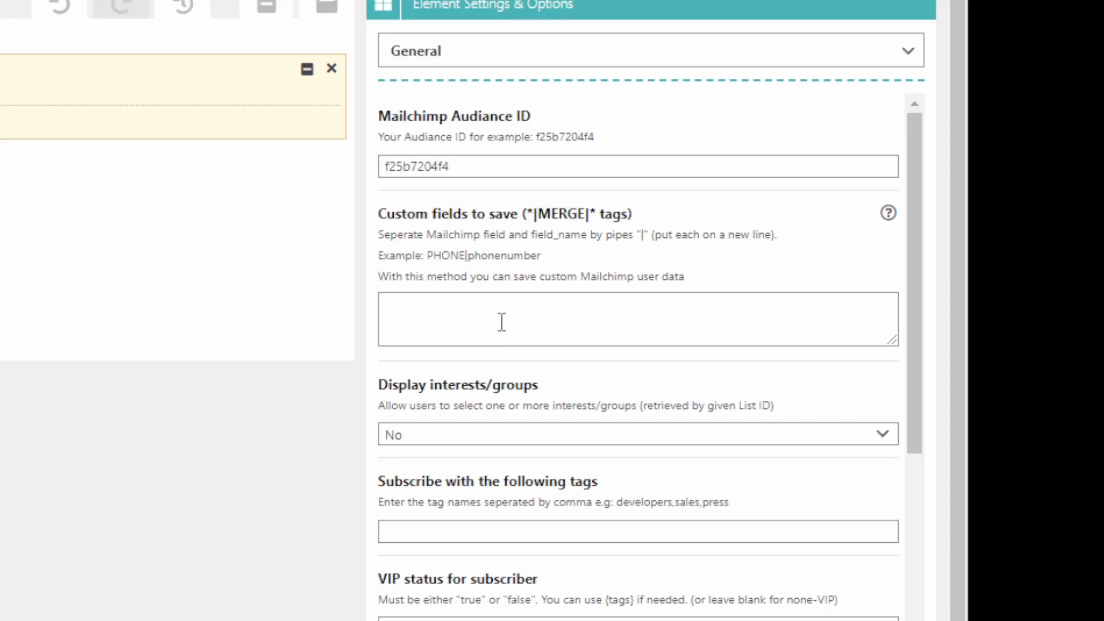
pyautogui.click(506, 313)
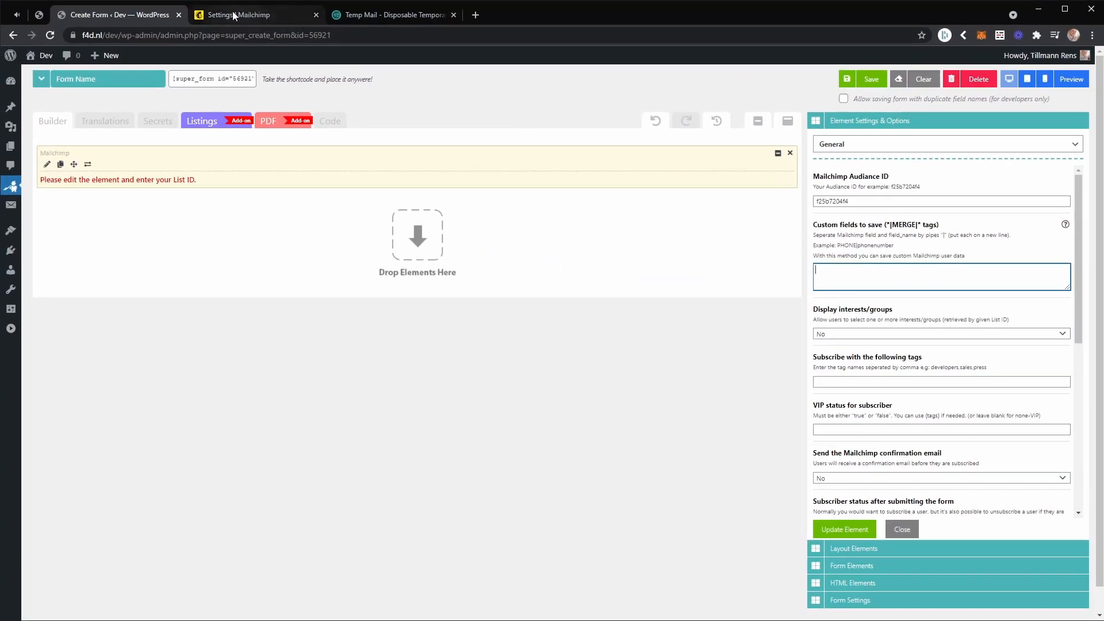
pyautogui.click(232, 15)
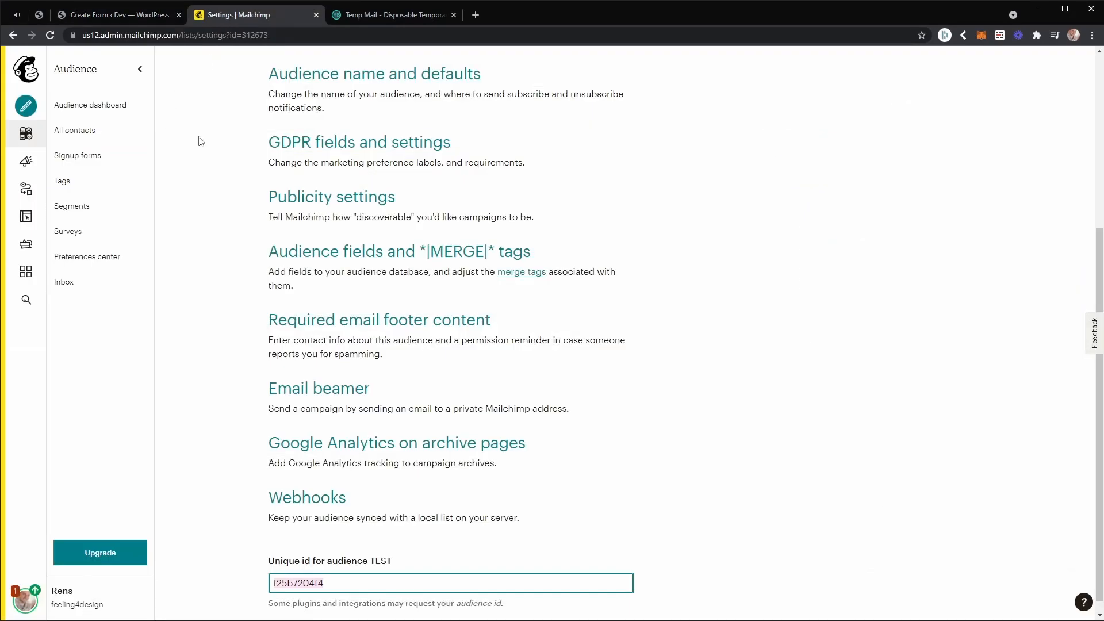
pyautogui.scroll(5, 272, 196)
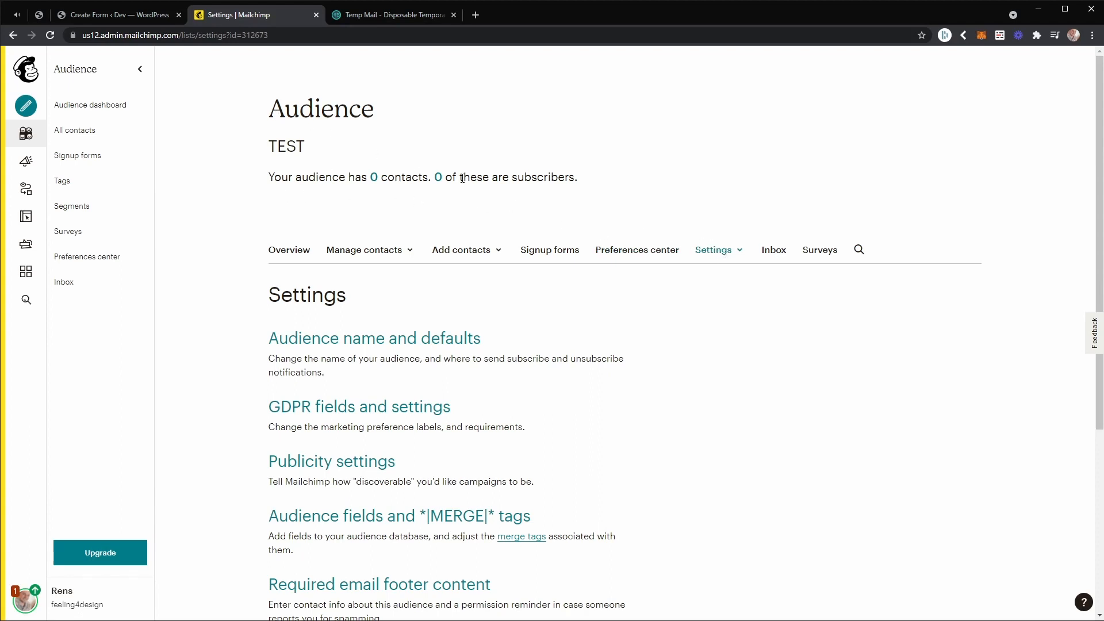
pyautogui.click(719, 258)
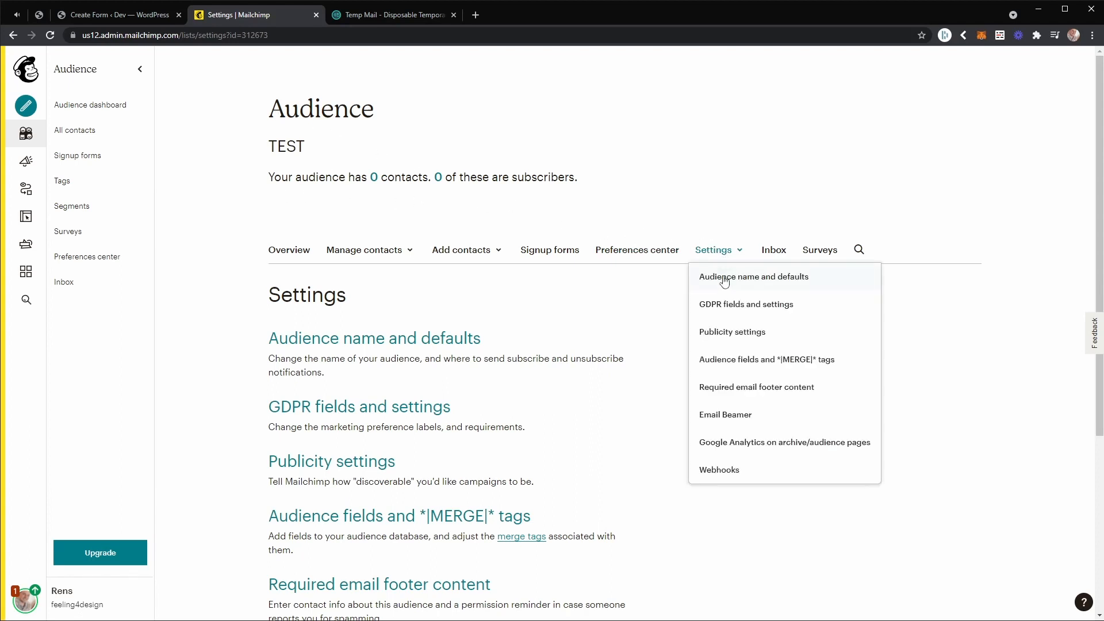
pyautogui.click(736, 365)
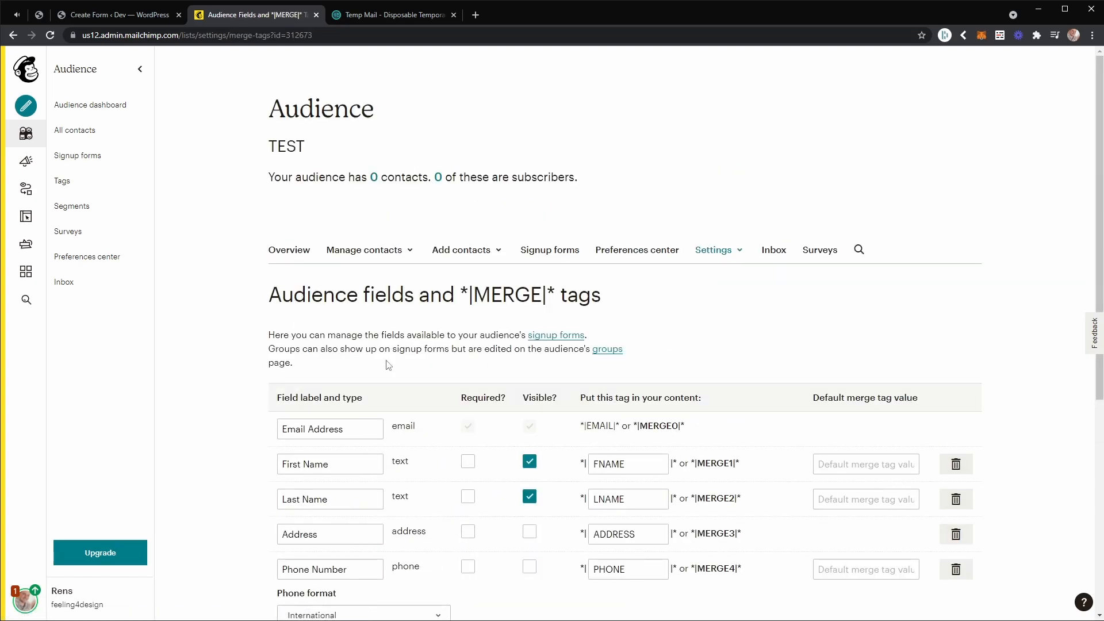
pyautogui.scroll(-2, 486, 319)
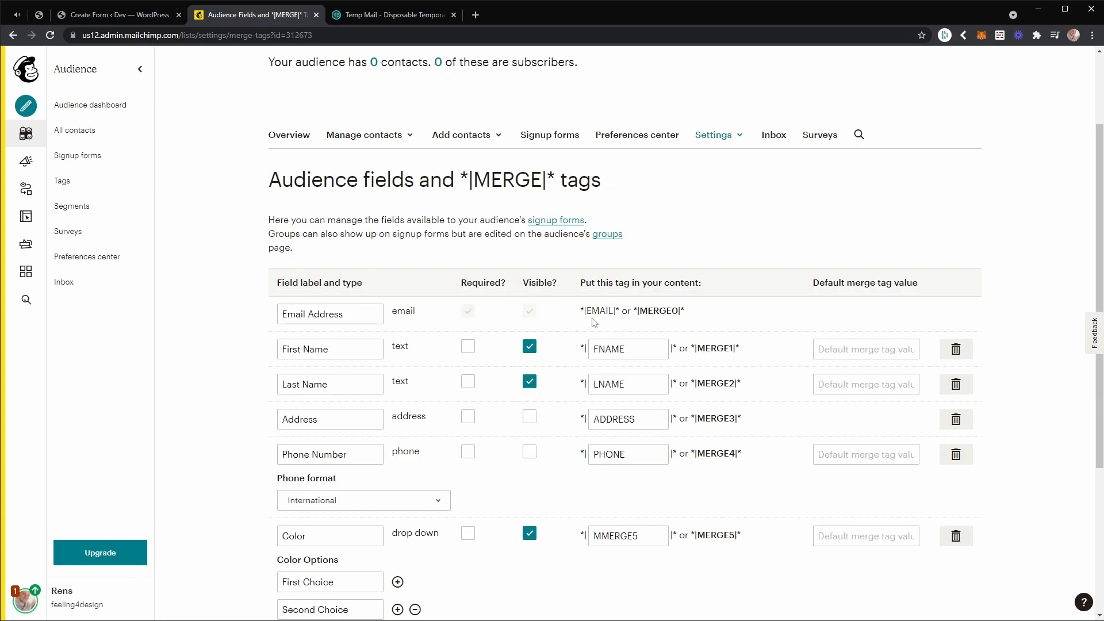
# Examine the audience fields list, comparing the email and phone number merge tags and the custom drop-down fields.
pyautogui.moveTo(585, 311); pyautogui.dragTo(612, 314)
pyautogui.doubleClick(598, 455)
pyautogui.moveTo(631, 454); pyautogui.dragTo(592, 454)
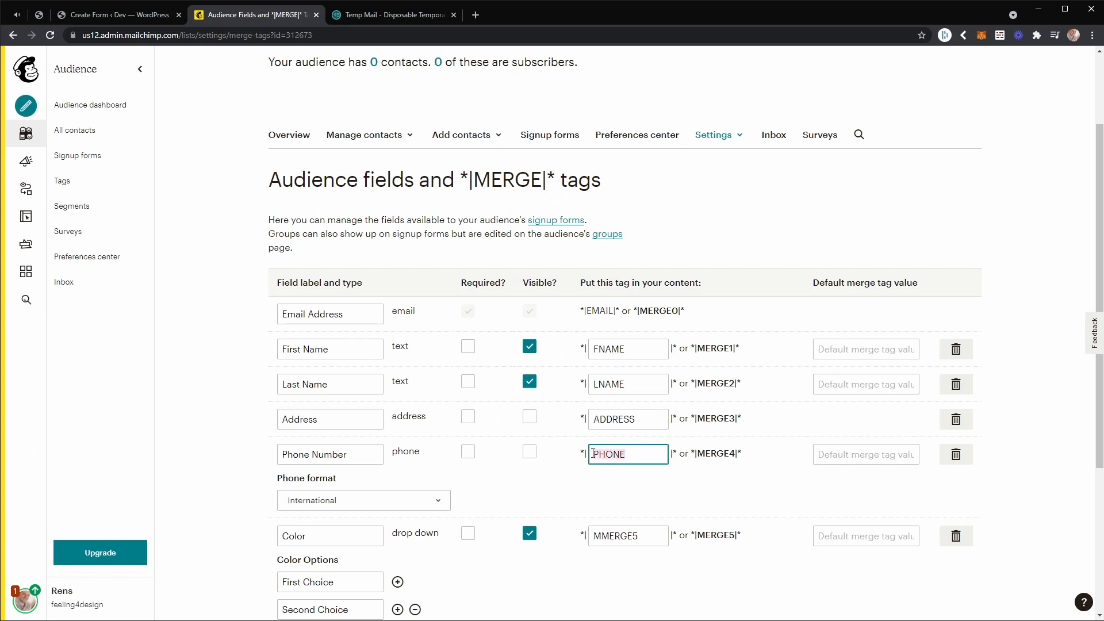
pyautogui.doubleClick(606, 455)
pyautogui.moveTo(700, 456); pyautogui.dragTo(729, 457)
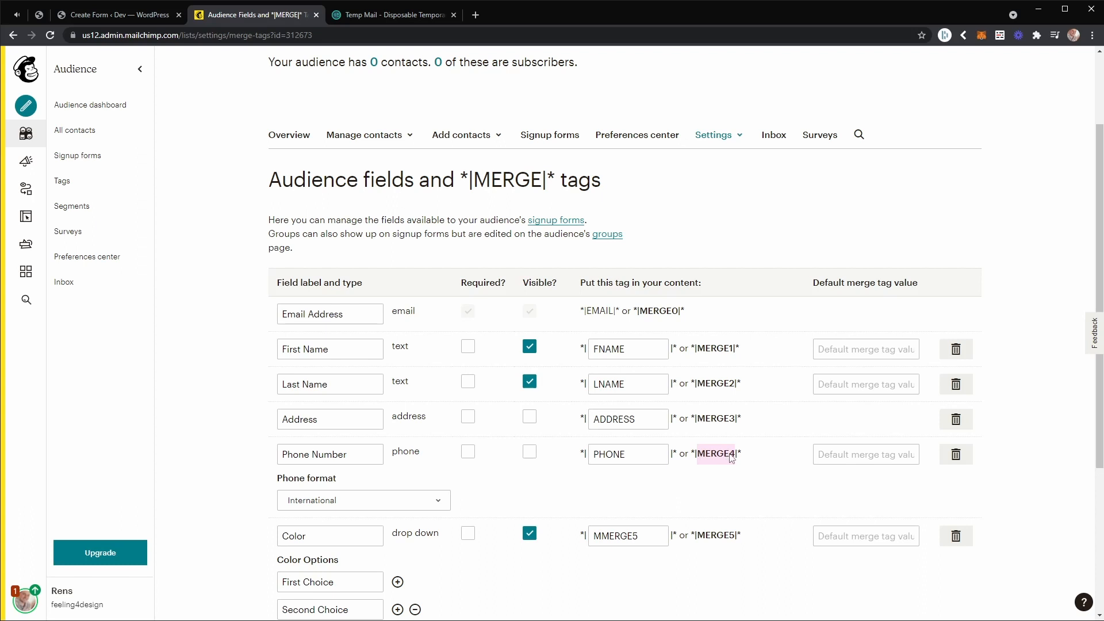
pyautogui.click(723, 457)
pyautogui.doubleClick(716, 457)
pyautogui.doubleClick(607, 453)
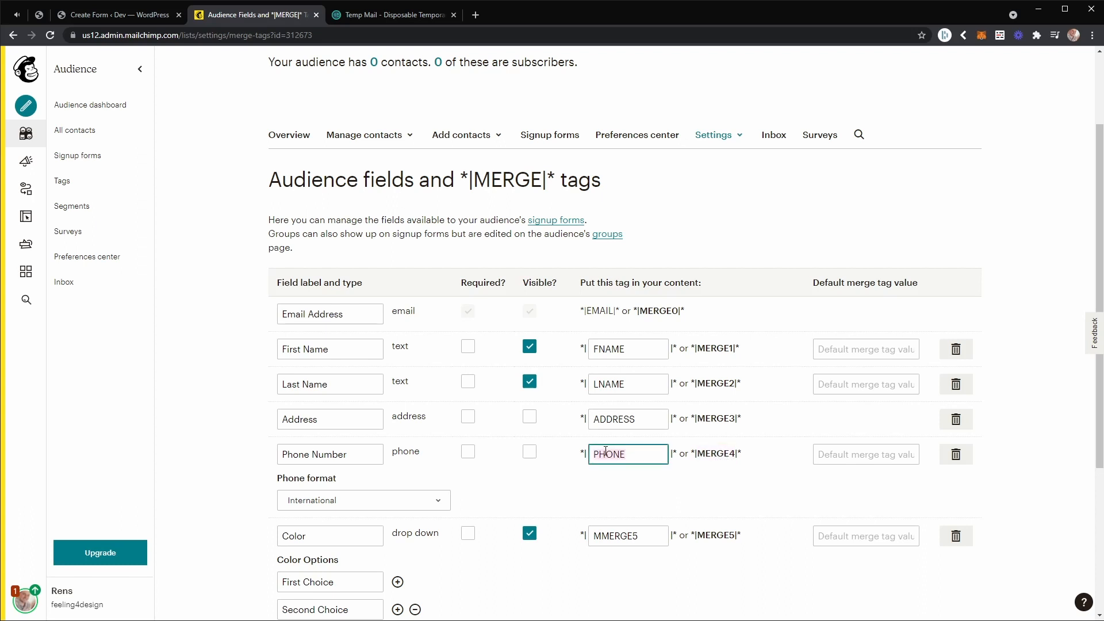
pyautogui.scroll(-1, 625, 451)
pyautogui.scroll(-1, 324, 418)
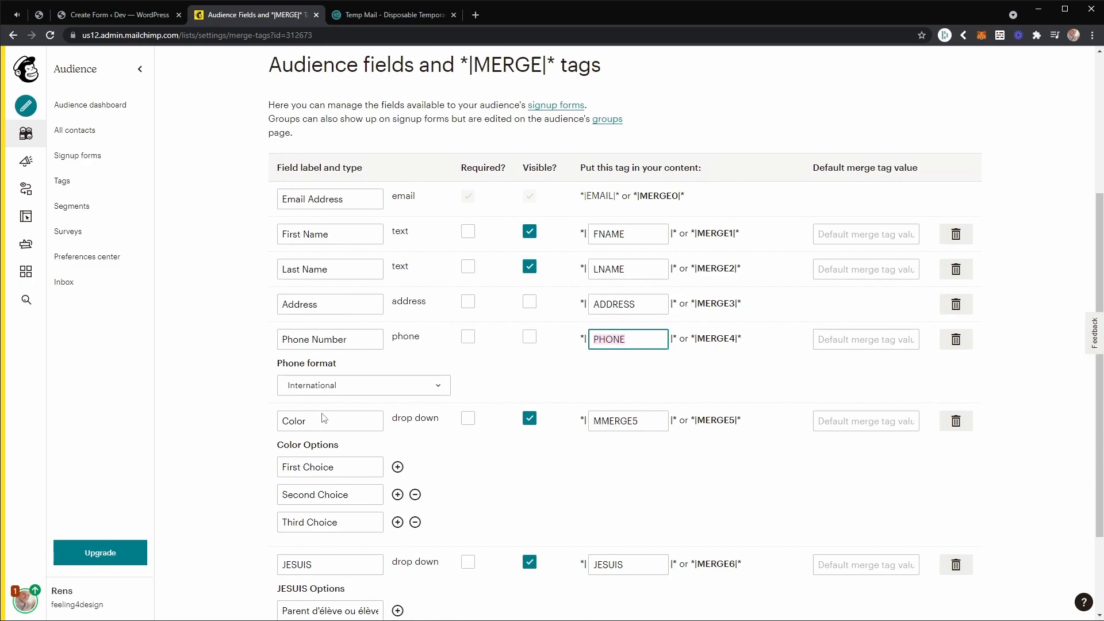
pyautogui.scroll(-1, 445, 423)
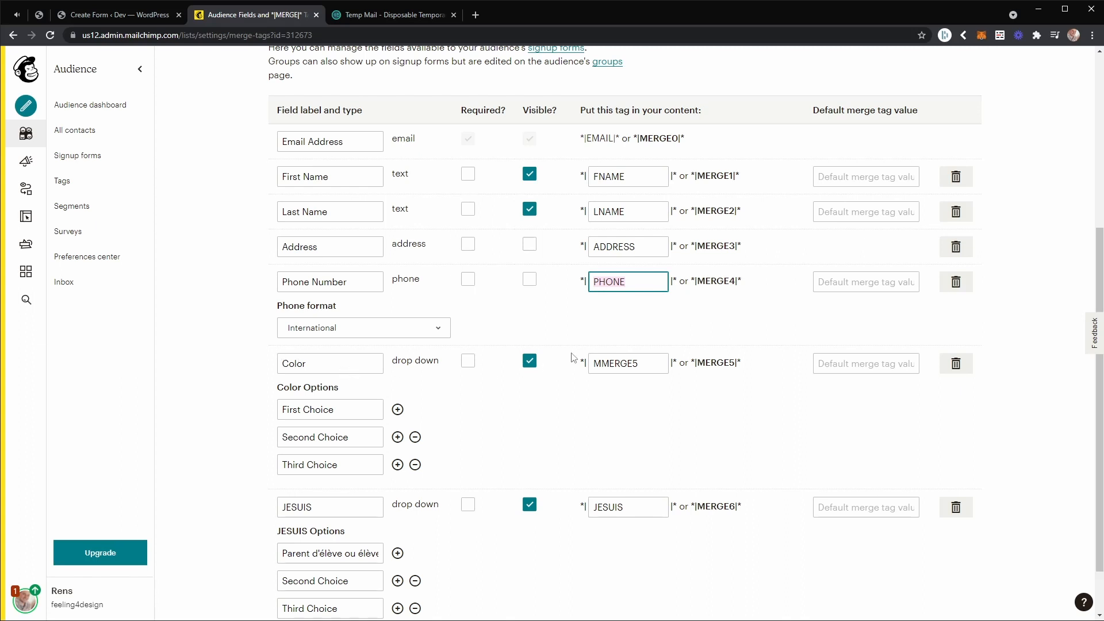
# Copy the PHONE merge tag and enter it in the WordPress Mailchimp element's custom fields to save.
pyautogui.rightClick(608, 281)
pyautogui.click(633, 320)
pyautogui.click(105, 17)
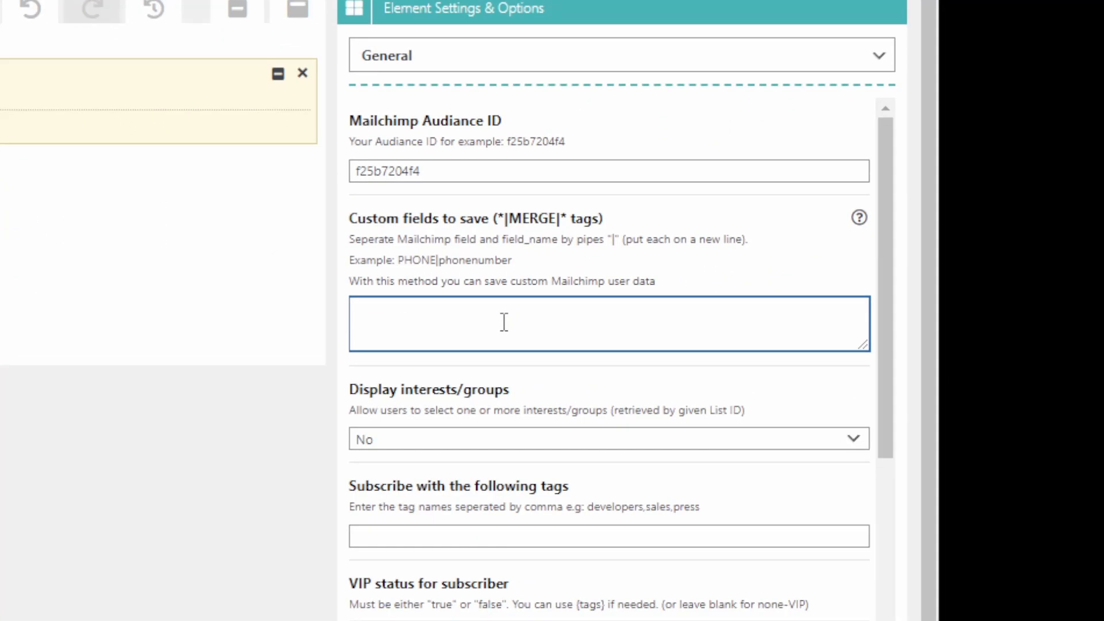
pyautogui.write('PHONE')
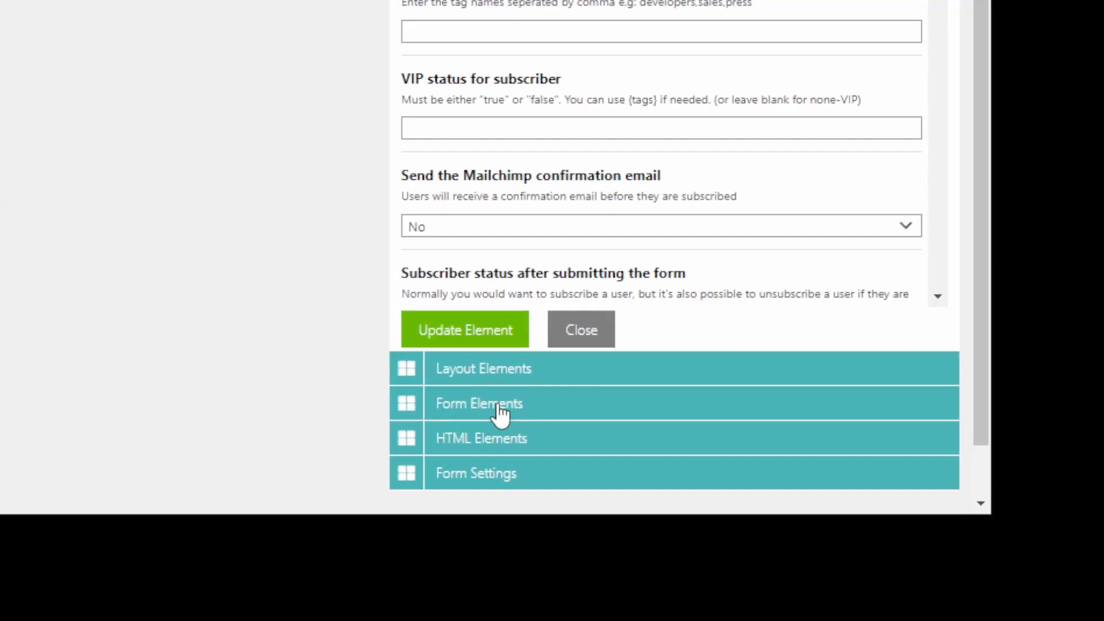
# Add a Phonenumber form element below the Mailchimp element.
pyautogui.click(499, 406)
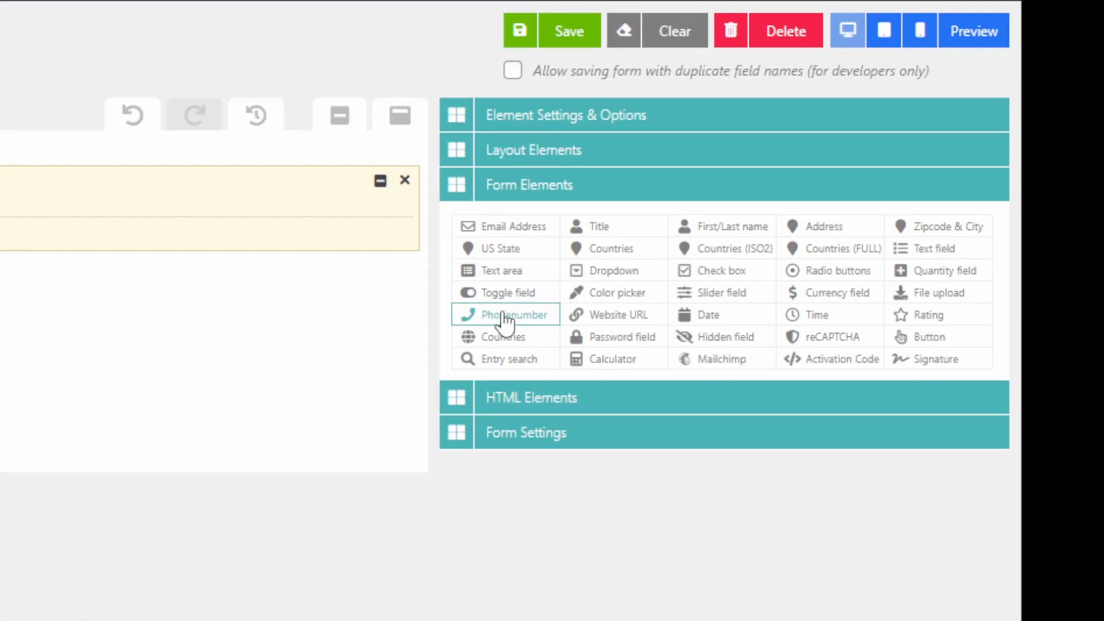
pyautogui.moveTo(506, 322); pyautogui.dragTo(186, 339)
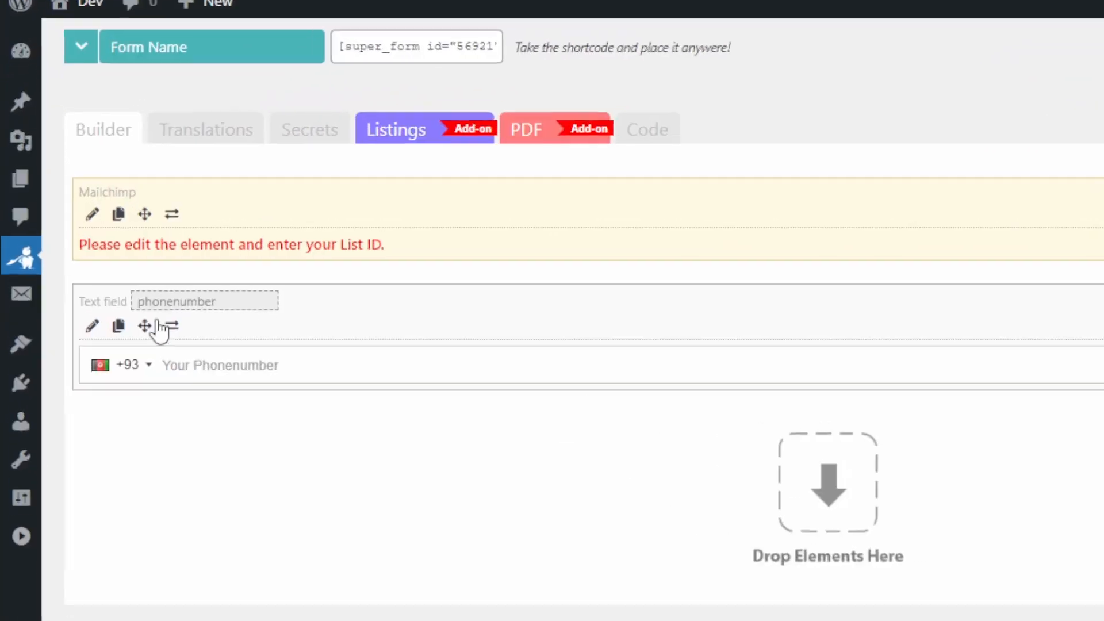
# Rename the phone number field to number and complete the Mailchimp element's custom fields entry as PHONE|number.
pyautogui.doubleClick(166, 304)
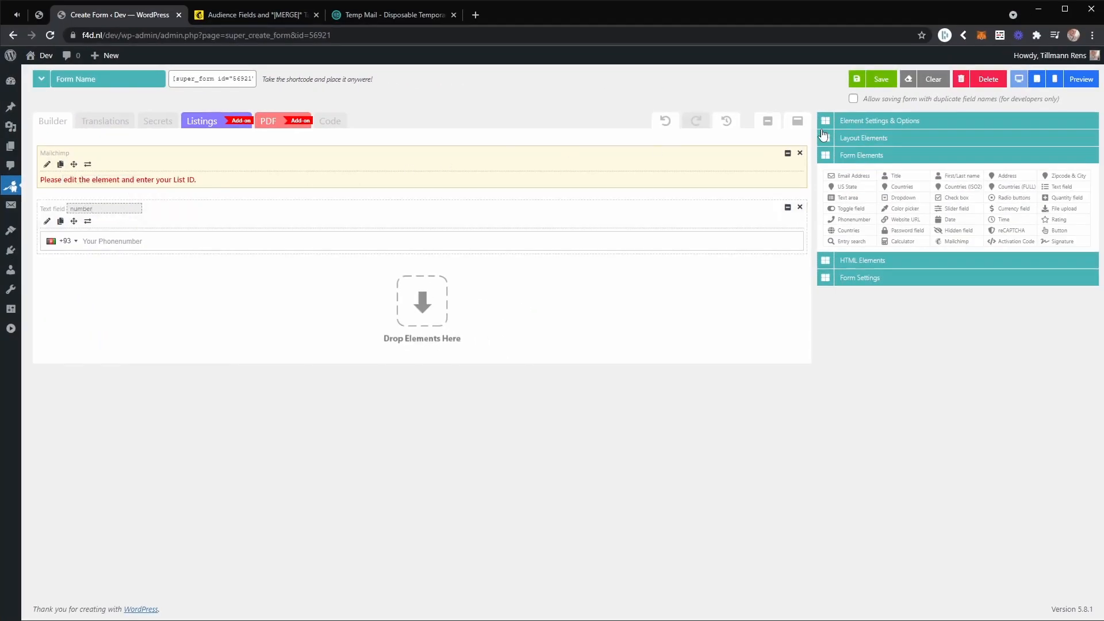
pyautogui.click(873, 122)
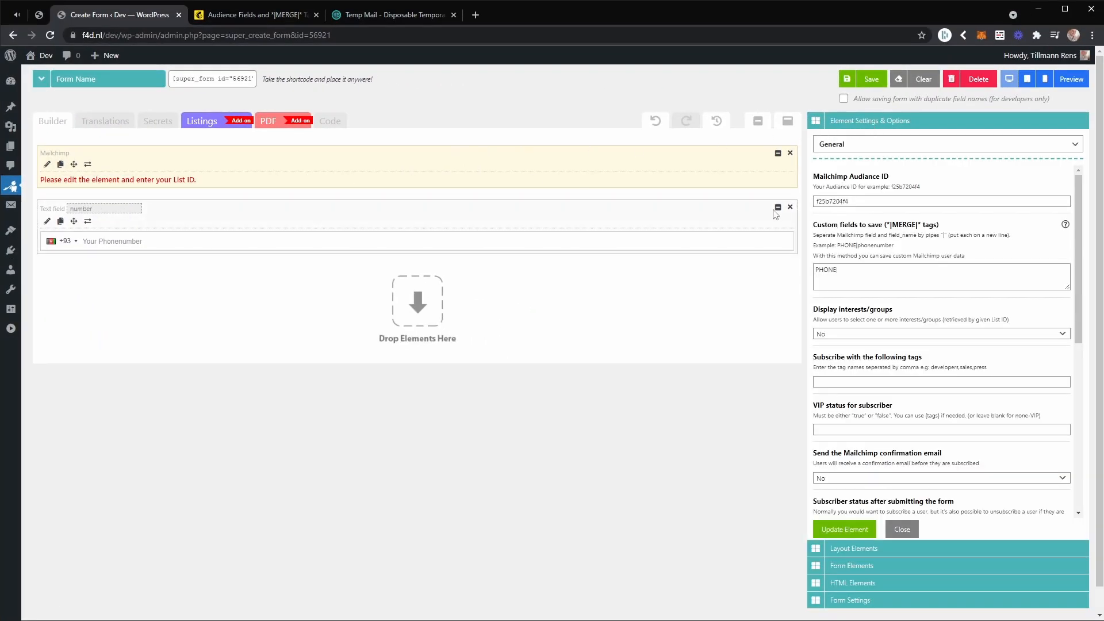
pyautogui.click(871, 271)
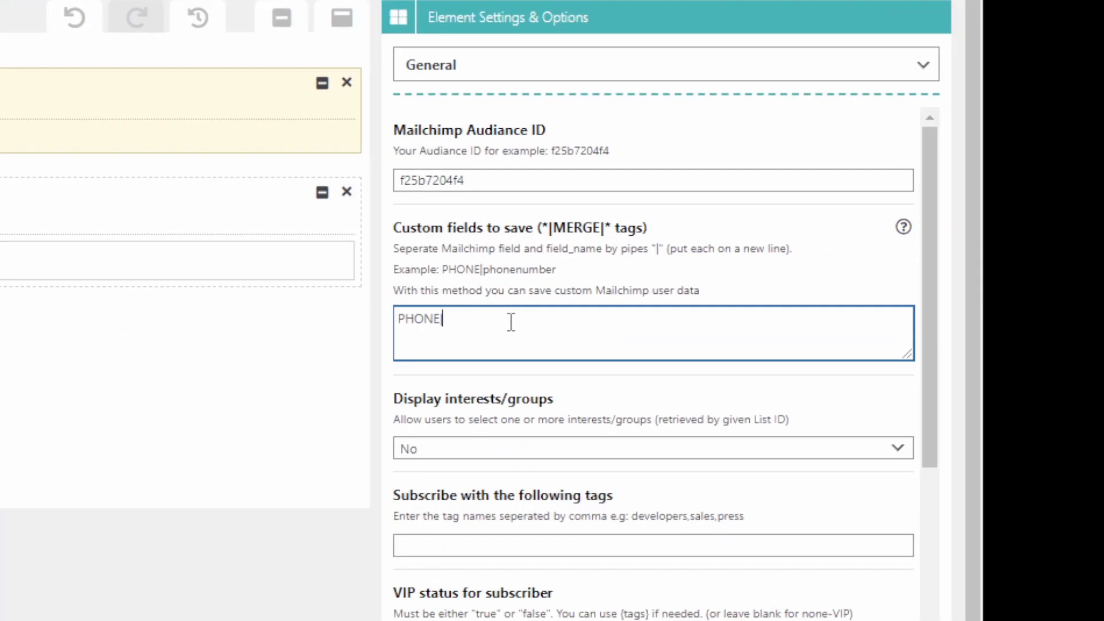
pyautogui.write('number')
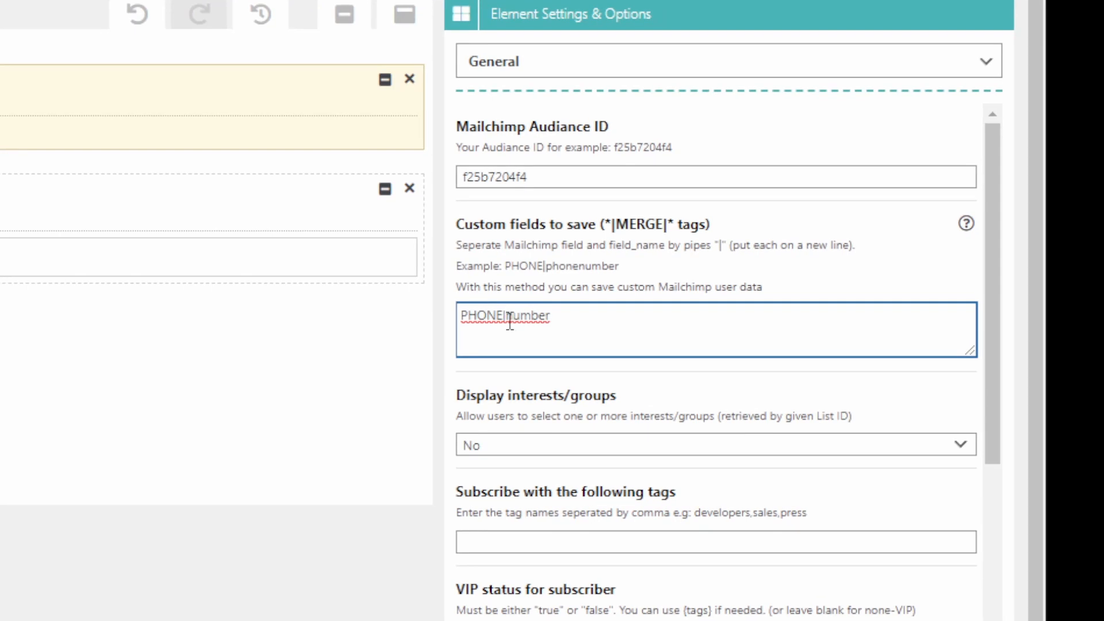
pyautogui.doubleClick(507, 319)
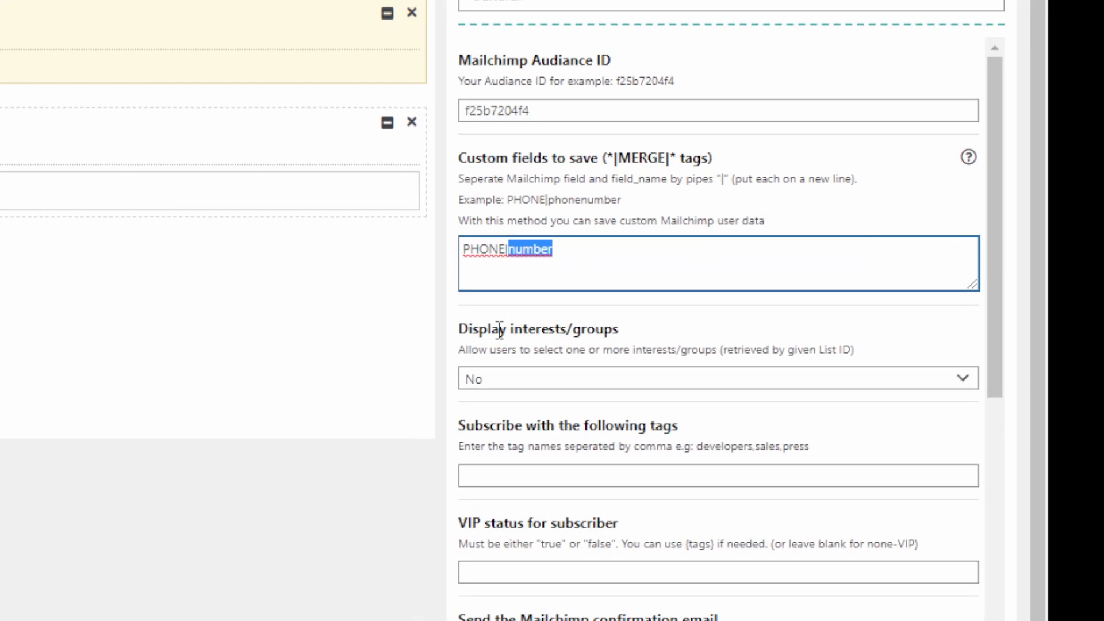
pyautogui.click(471, 396)
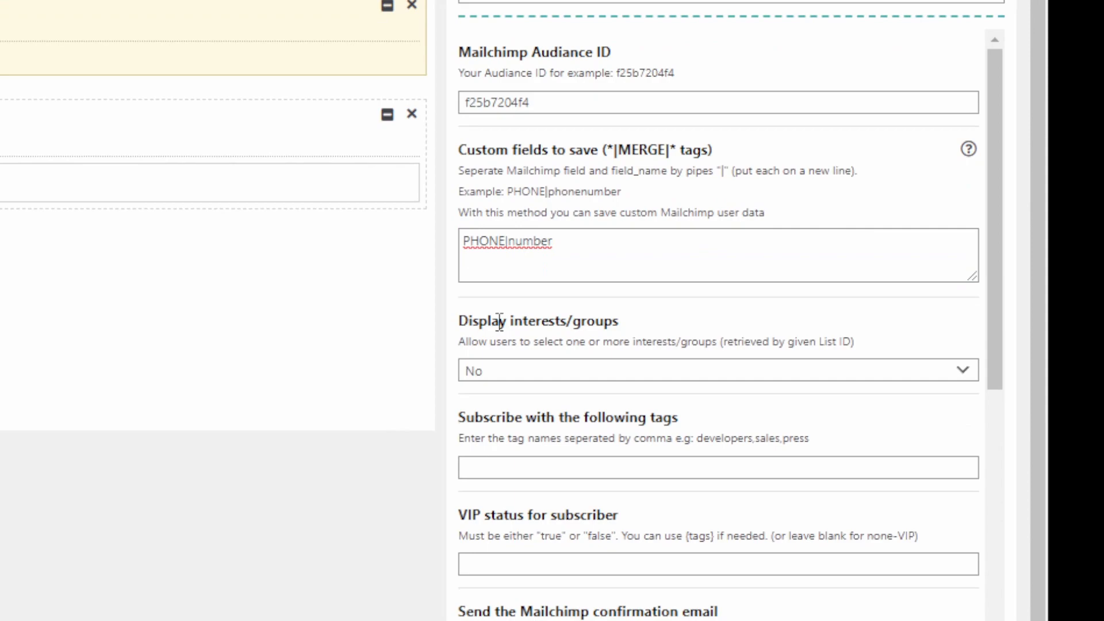
pyautogui.click(589, 242)
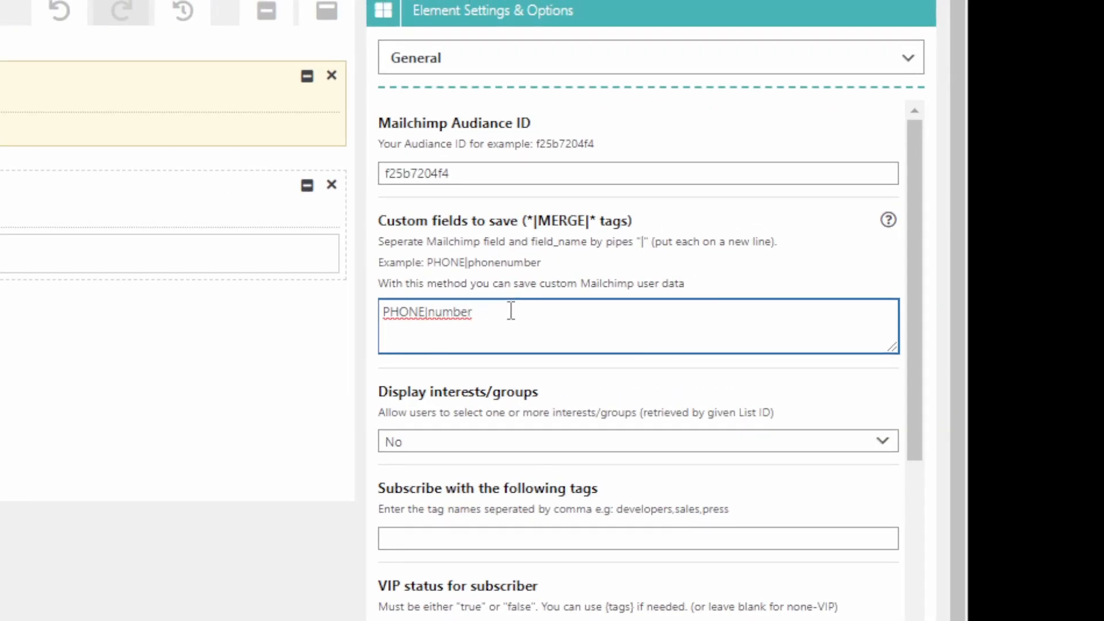
pyautogui.press('BackSpace')
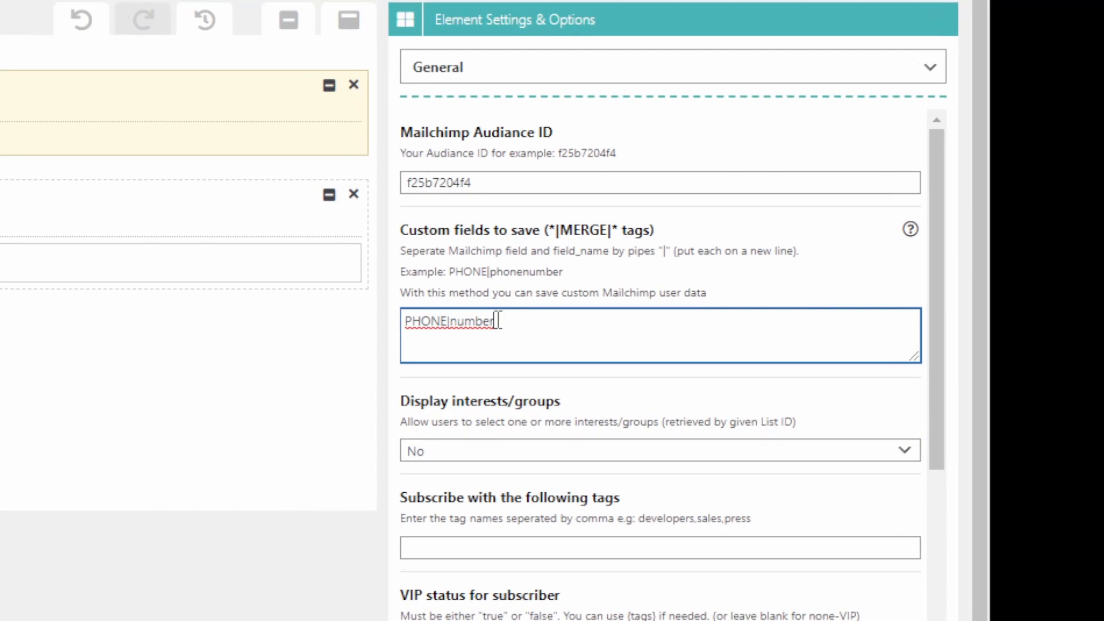
pyautogui.click(436, 398)
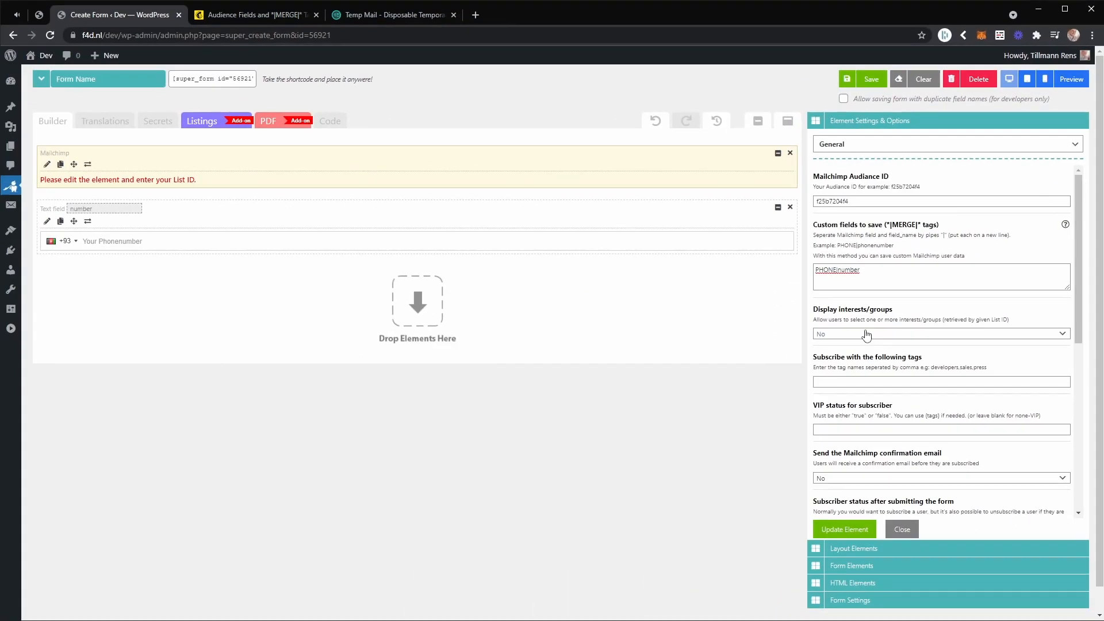
# Set the Mailchimp element's Display interests/groups option to Yes and update the element.
pyautogui.click(509, 330)
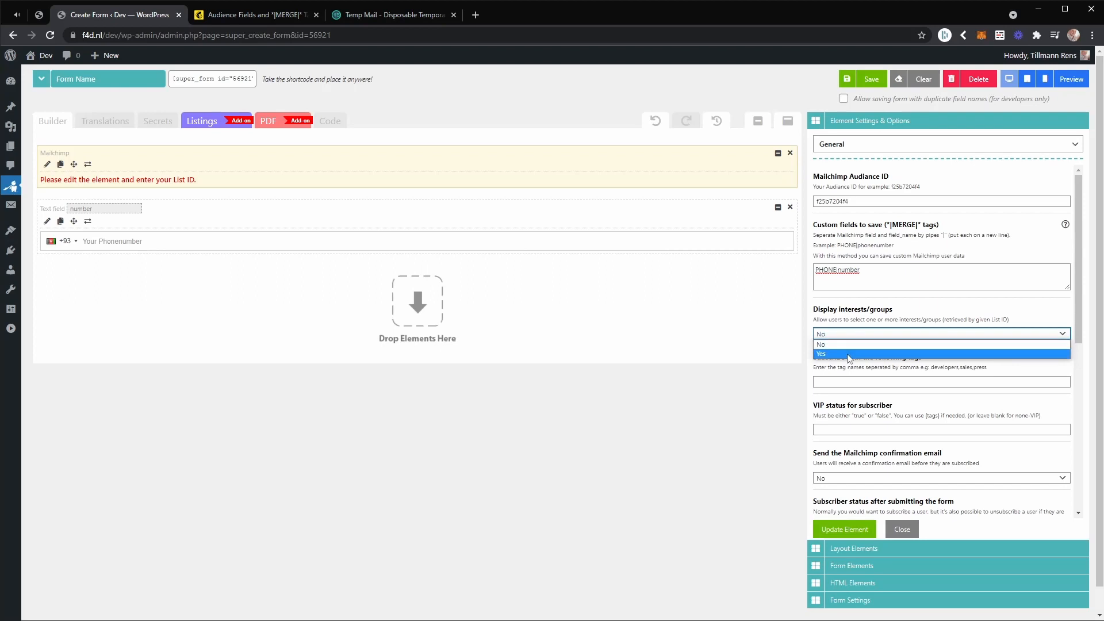
pyautogui.click(856, 353)
pyautogui.click(836, 532)
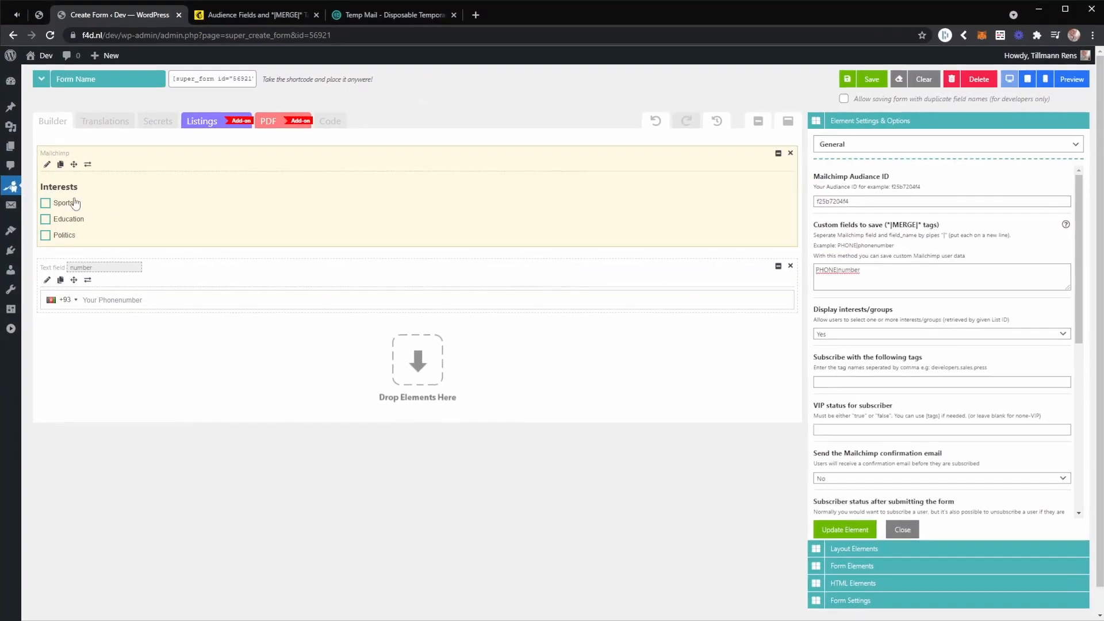
# Switch to Mailchimp and open the contact groups page of the TEST audience.
pyautogui.click(232, 15)
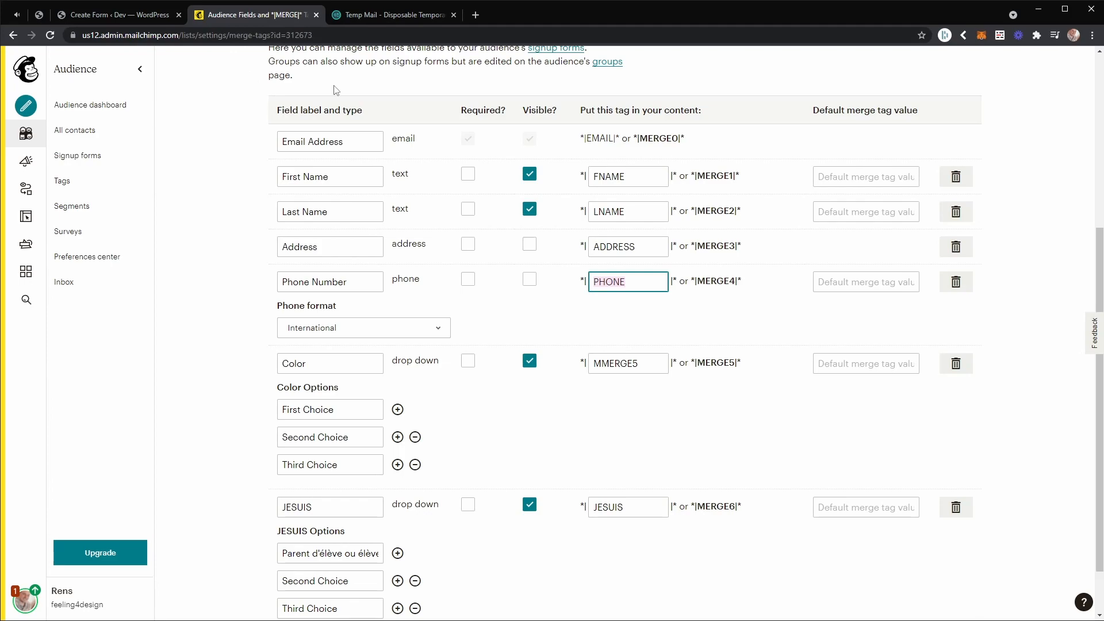
pyautogui.scroll(4, 335, 90)
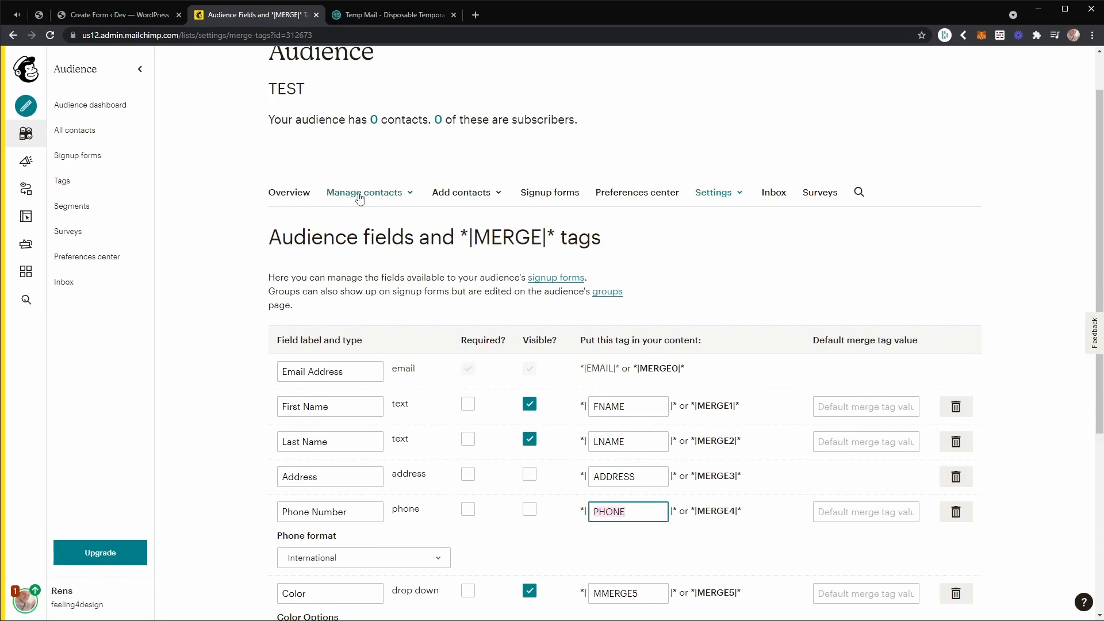
pyautogui.click(382, 251)
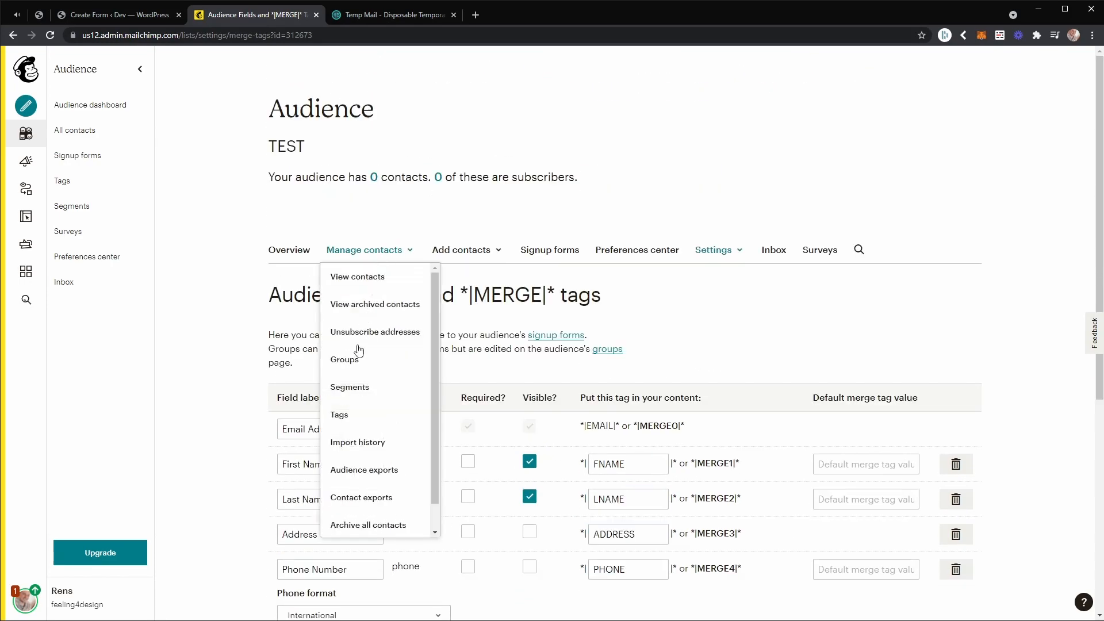
pyautogui.click(354, 361)
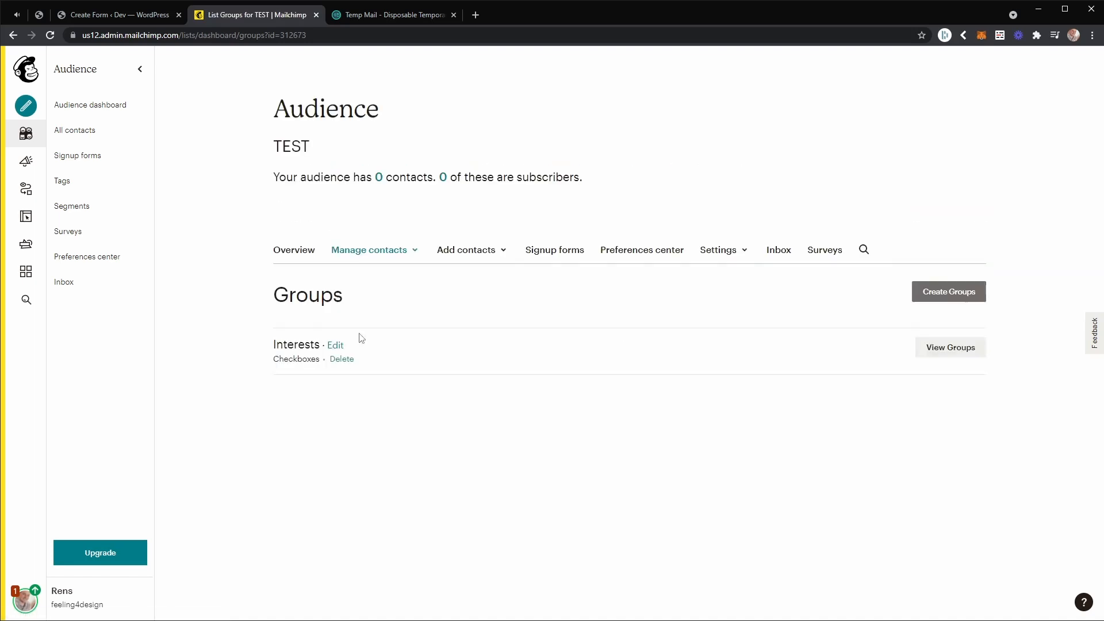
pyautogui.click(955, 296)
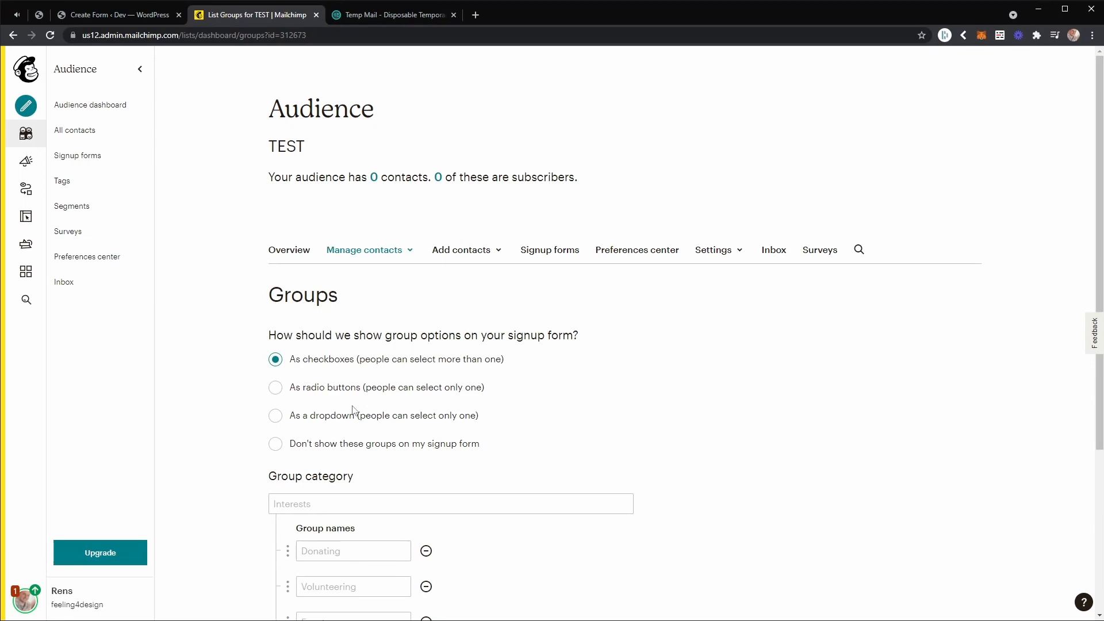
pyautogui.scroll(-4, 353, 410)
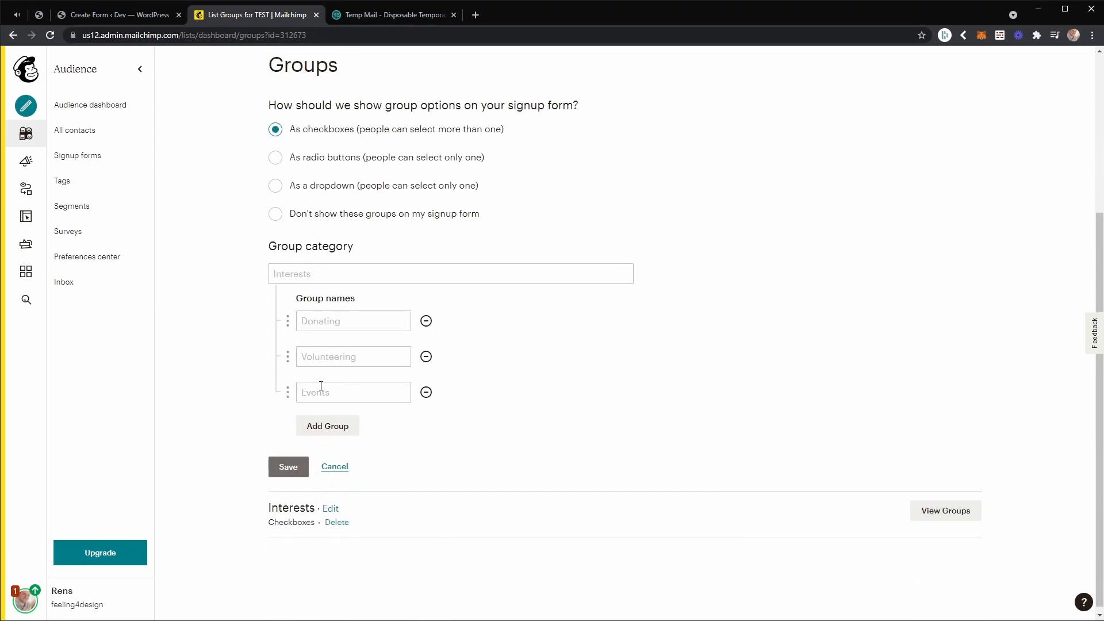
pyautogui.click(332, 469)
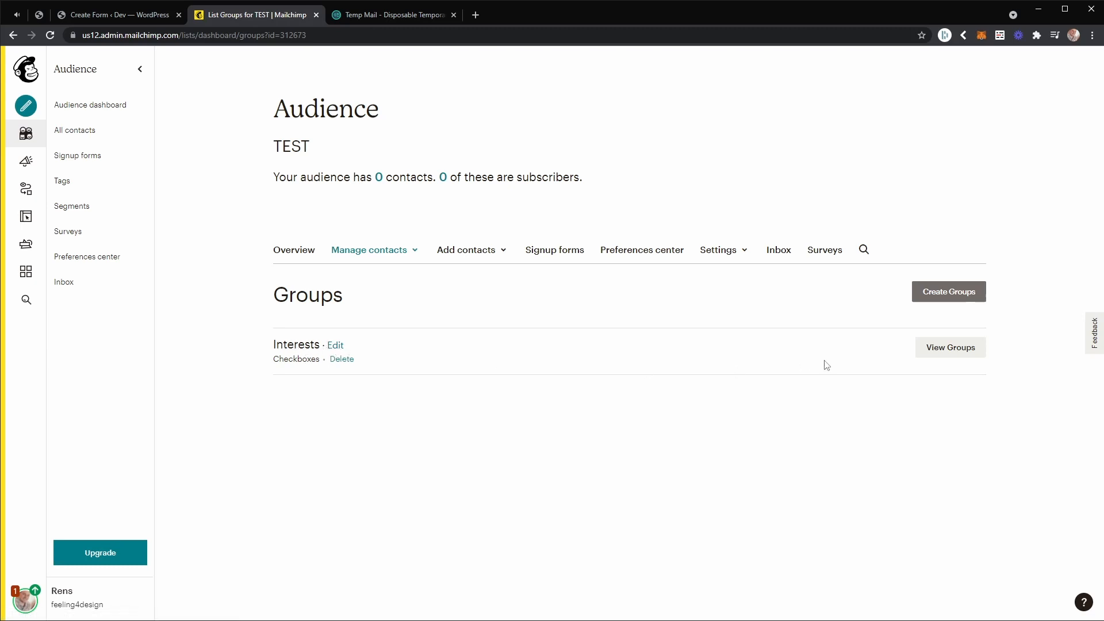
# Expand the Interests category to view its groups, and return to the form builder in WordPress.
pyautogui.click(942, 354)
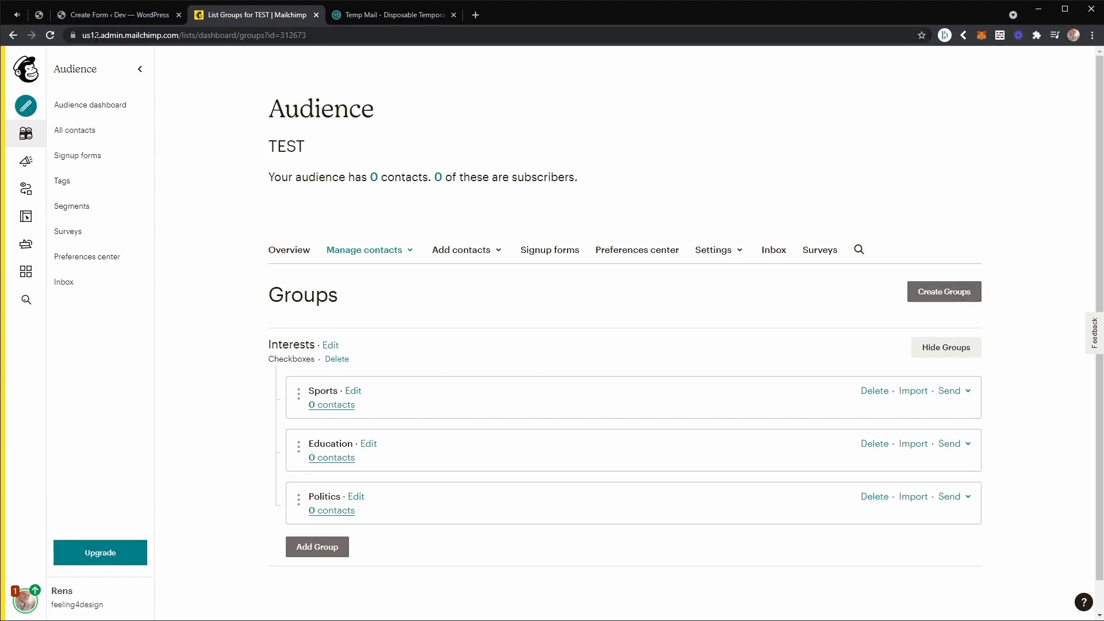
pyautogui.click(105, 12)
pyautogui.click(232, 22)
pyautogui.click(140, 16)
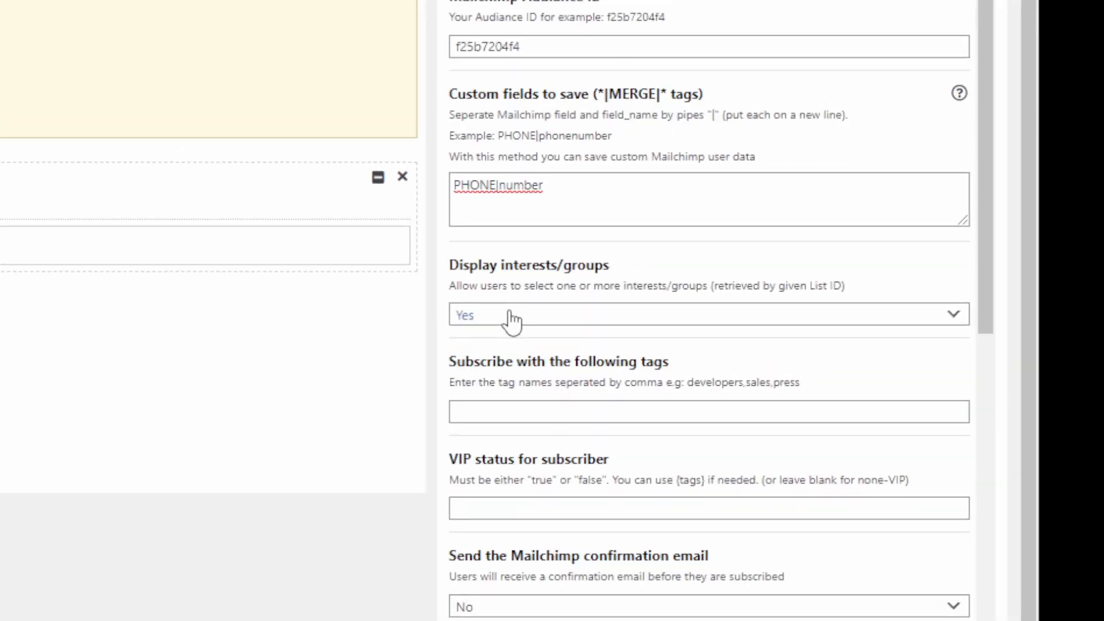
pyautogui.moveTo(498, 306); pyautogui.dragTo(607, 299)
pyautogui.click(601, 311)
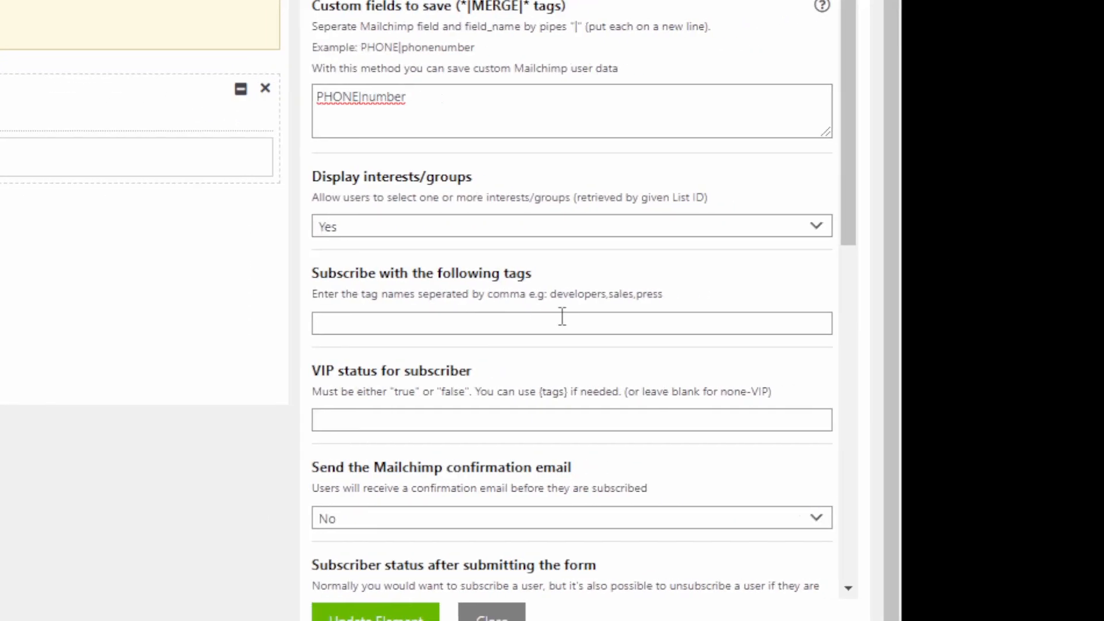
pyautogui.click(460, 322)
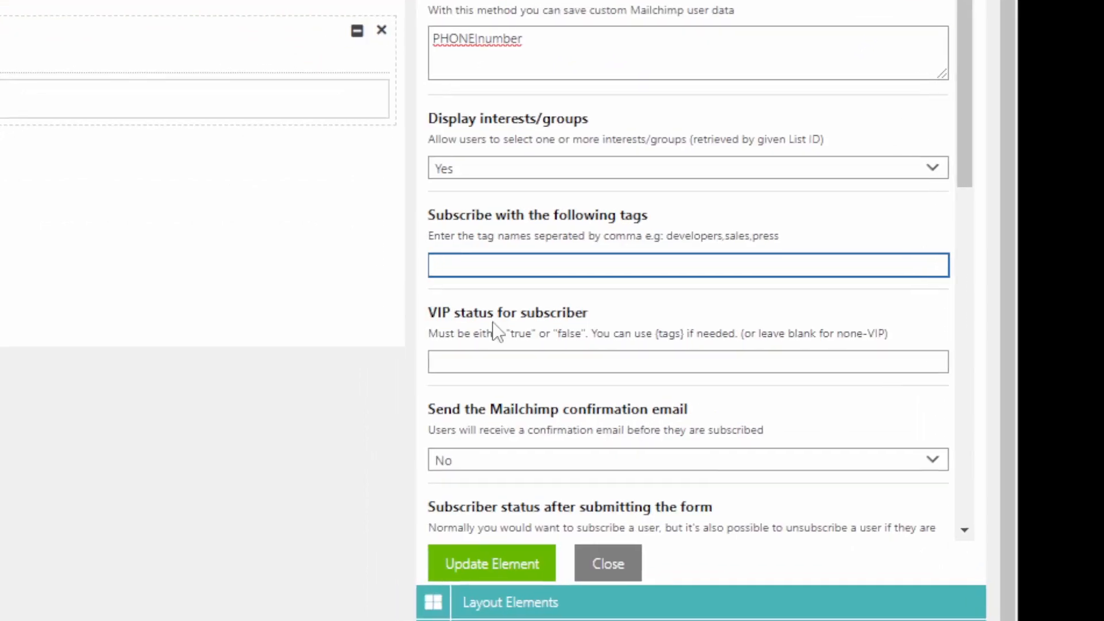
pyautogui.click(442, 360)
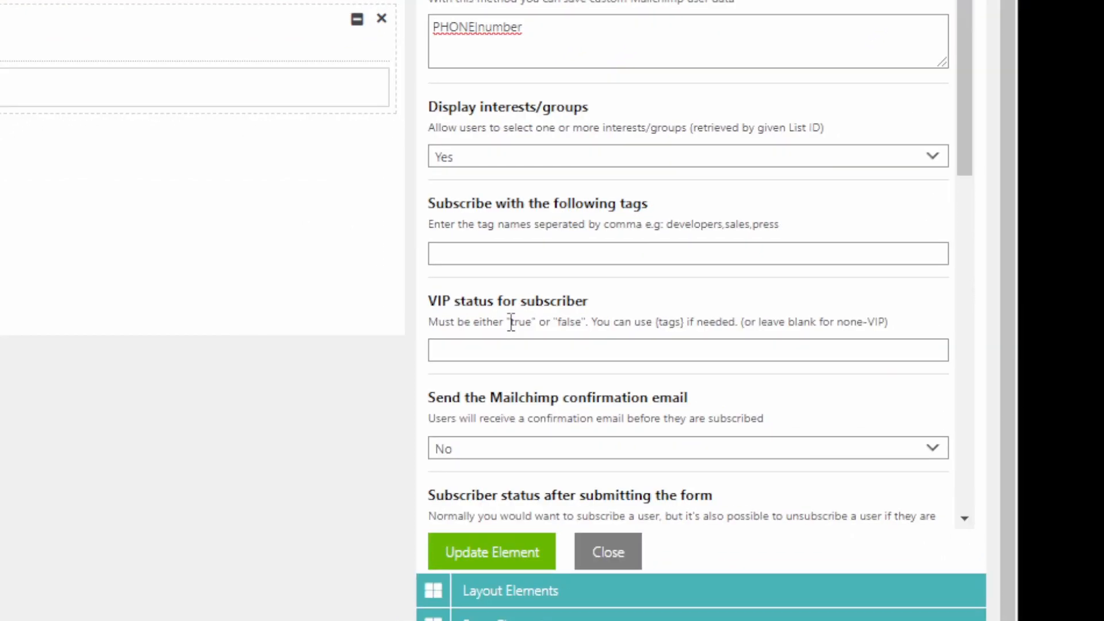
# Try true and false as the VIP status for the subscriber and clear the field again.
pyautogui.click(500, 322)
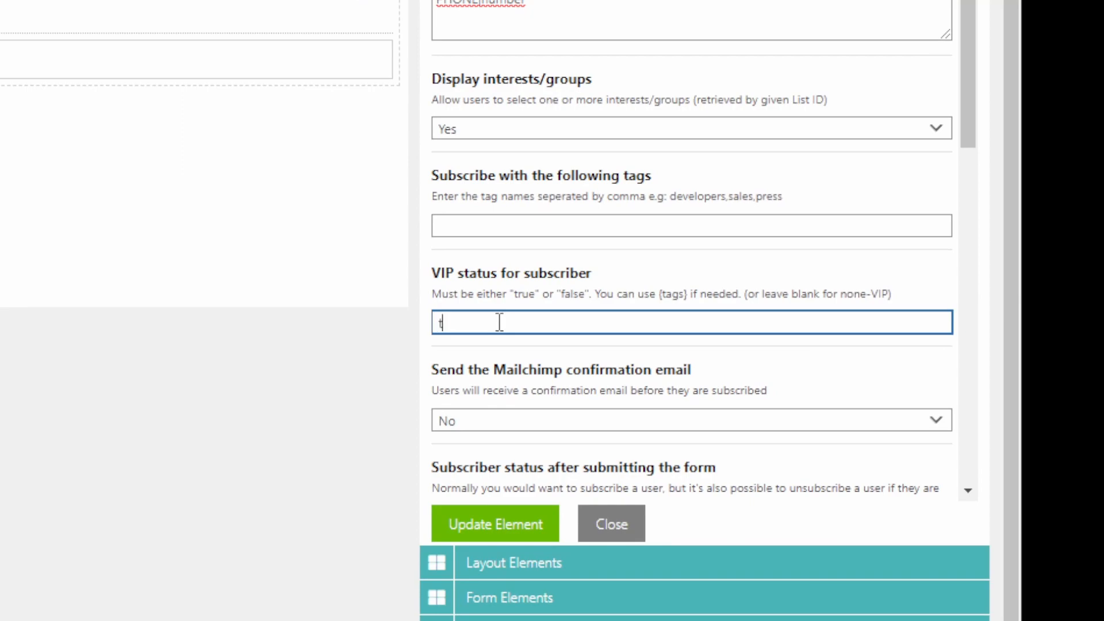
pyautogui.write('false')
pyautogui.press('BackSpace')
pyautogui.press('BackSpace')
pyautogui.press('BackSpace')
pyautogui.press('BackSpace')
pyautogui.press('BackSpace')
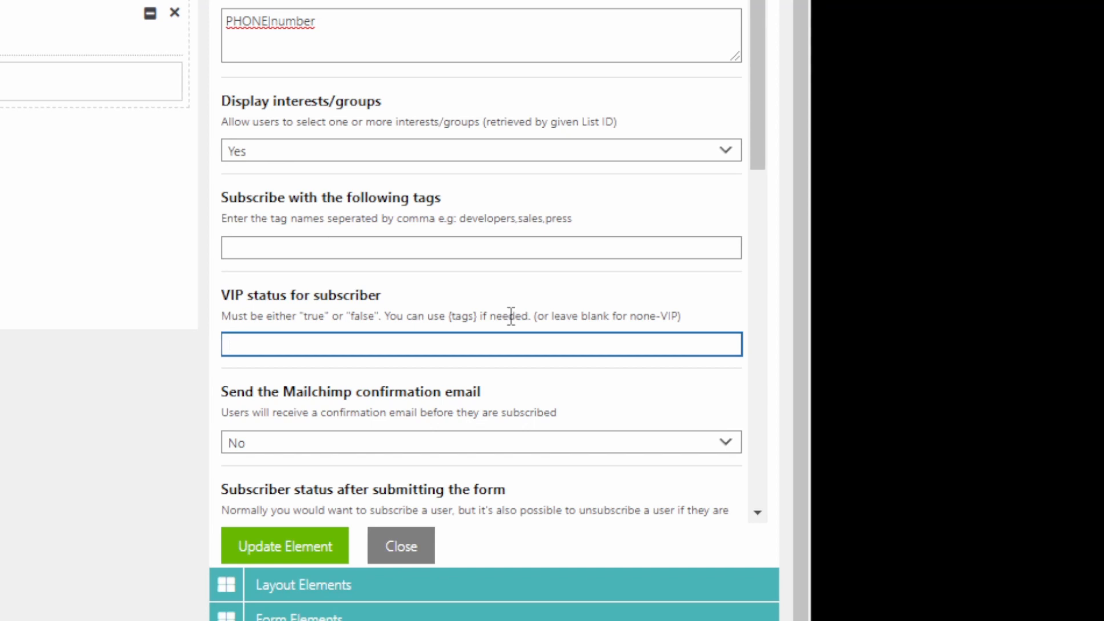
pyautogui.click(510, 316)
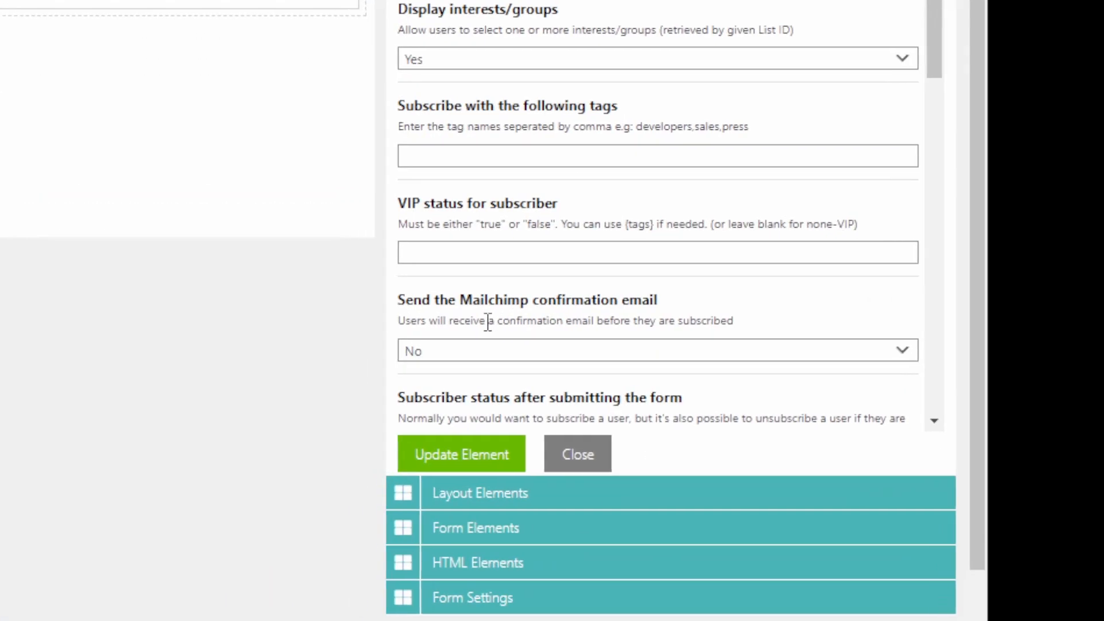
# Switch sending of the Mailchimp confirmation email to Yes and back to No.
pyautogui.scroll(-2, 505, 322)
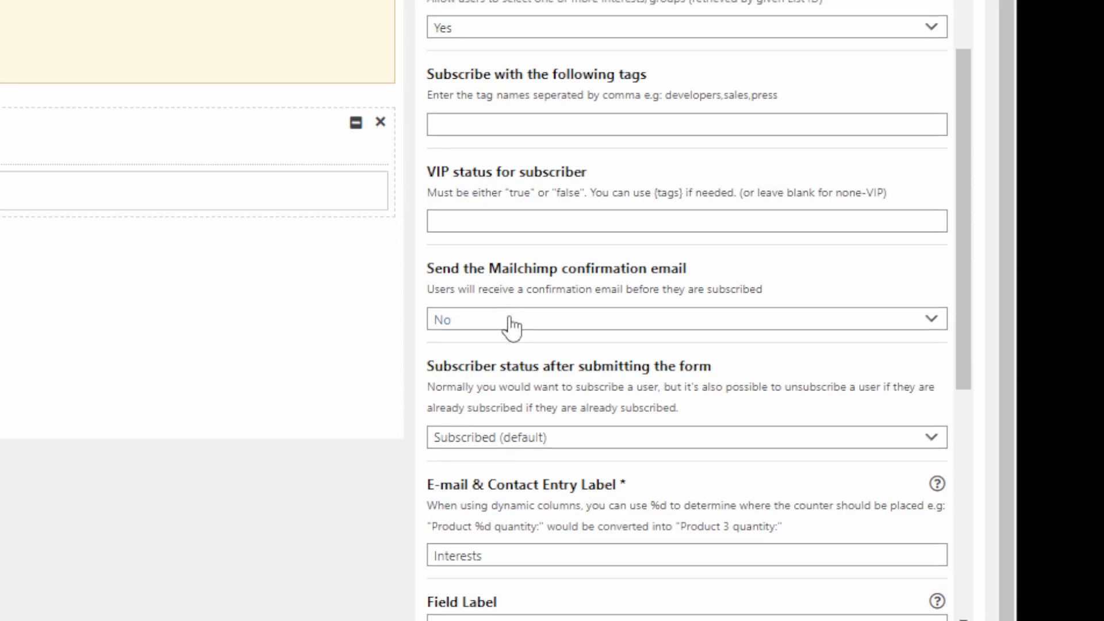
pyautogui.click(510, 314)
pyautogui.click(498, 326)
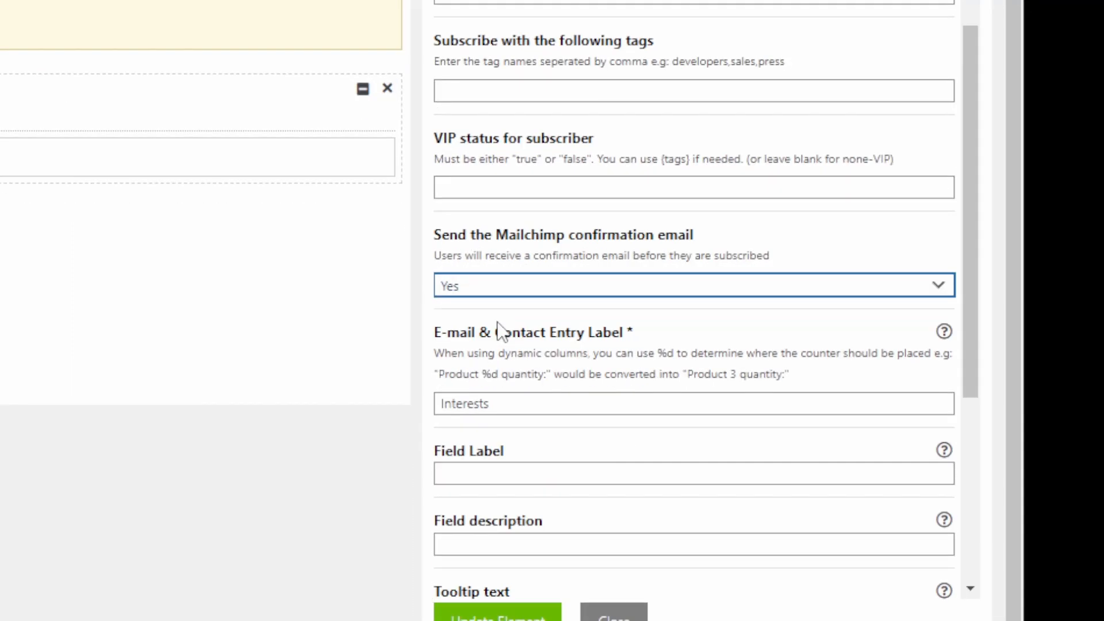
pyautogui.click(517, 294)
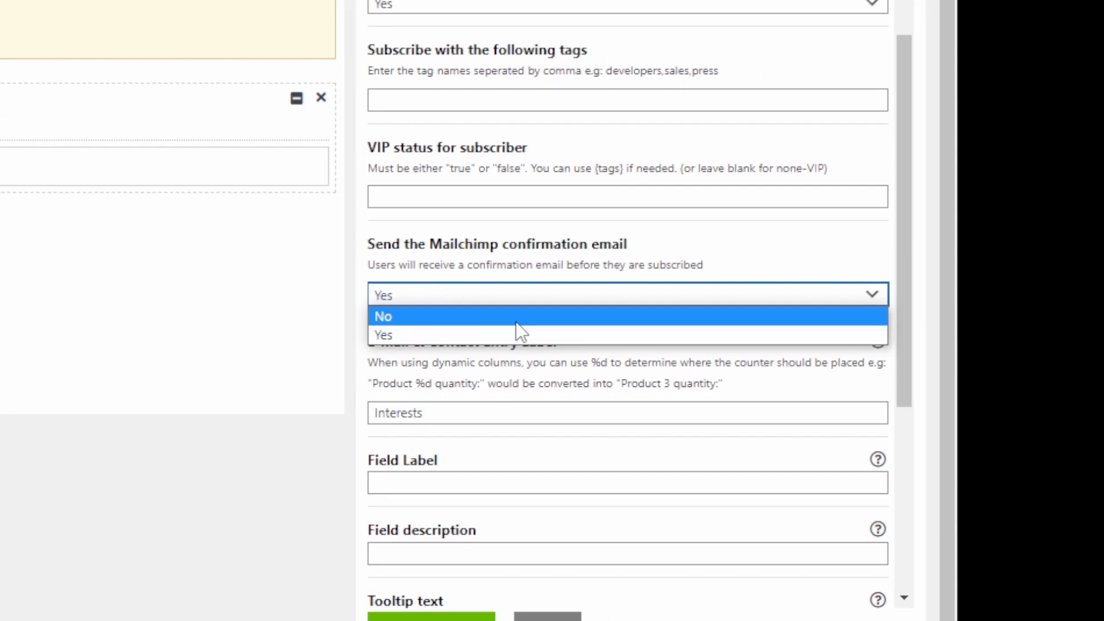
pyautogui.click(576, 345)
pyautogui.click(513, 343)
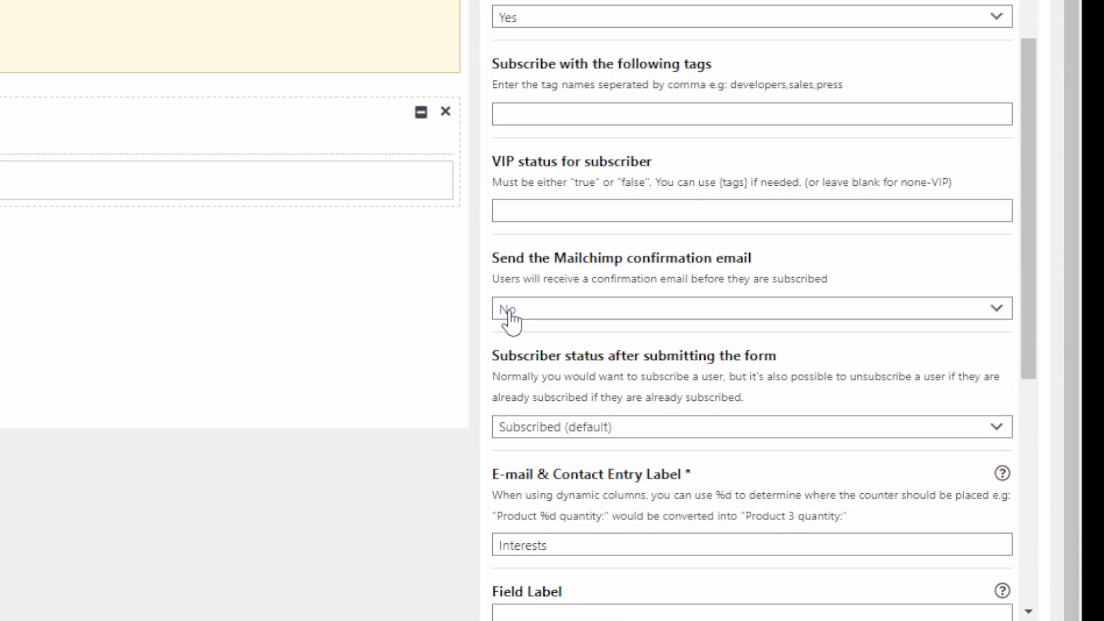
# Switch the subscriber status after submitting the form to Unsubscribed and back to Subscribed (default).
pyautogui.moveTo(499, 319); pyautogui.dragTo(646, 320)
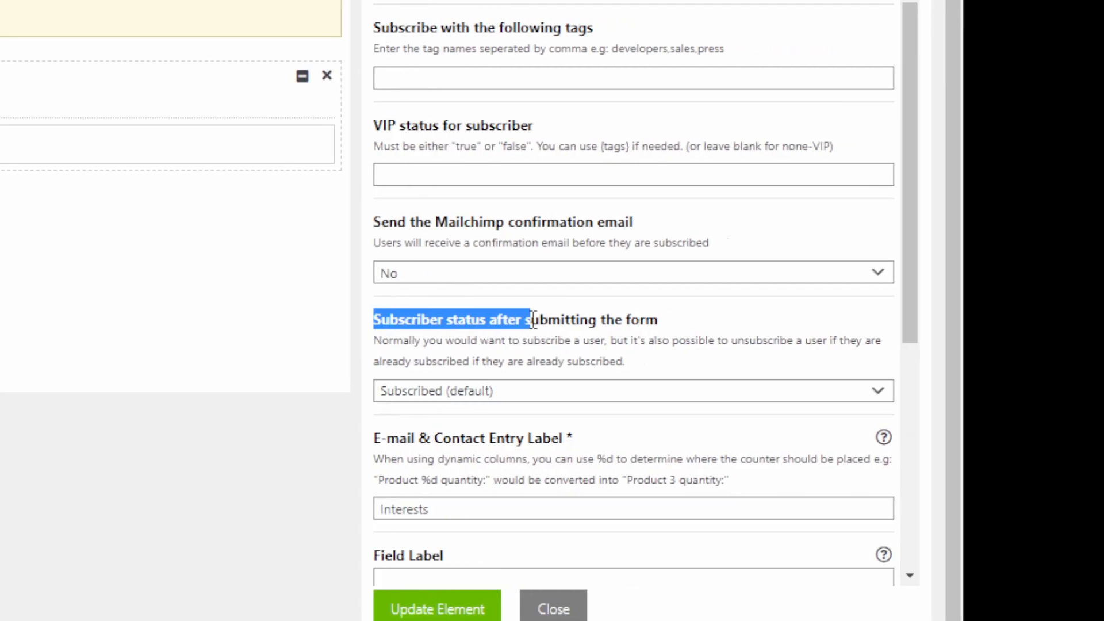
pyautogui.click(546, 391)
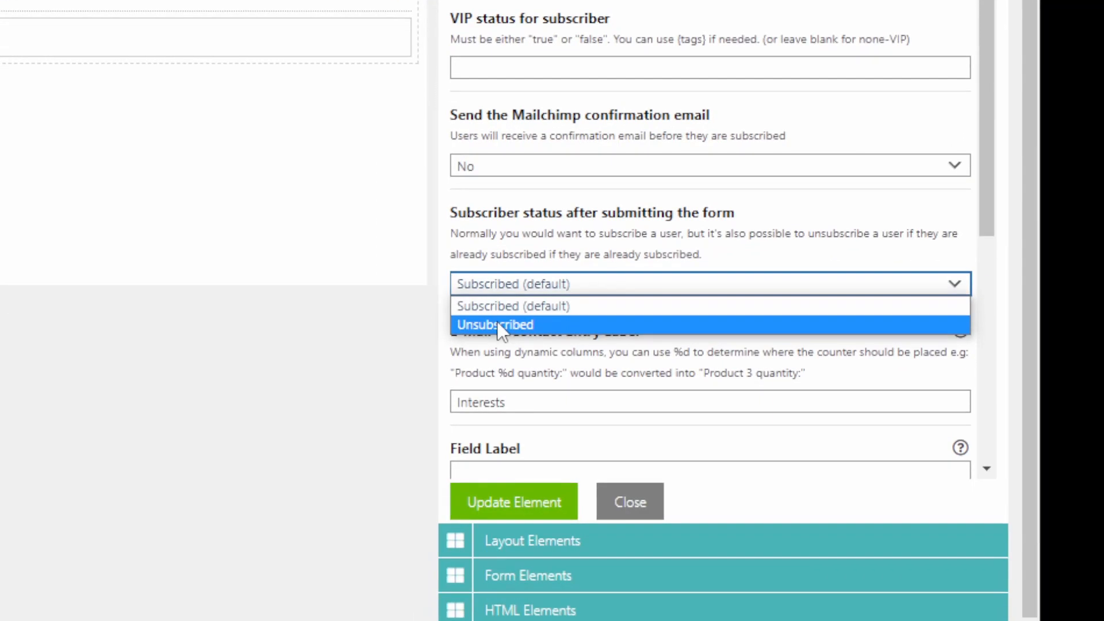
pyautogui.click(501, 324)
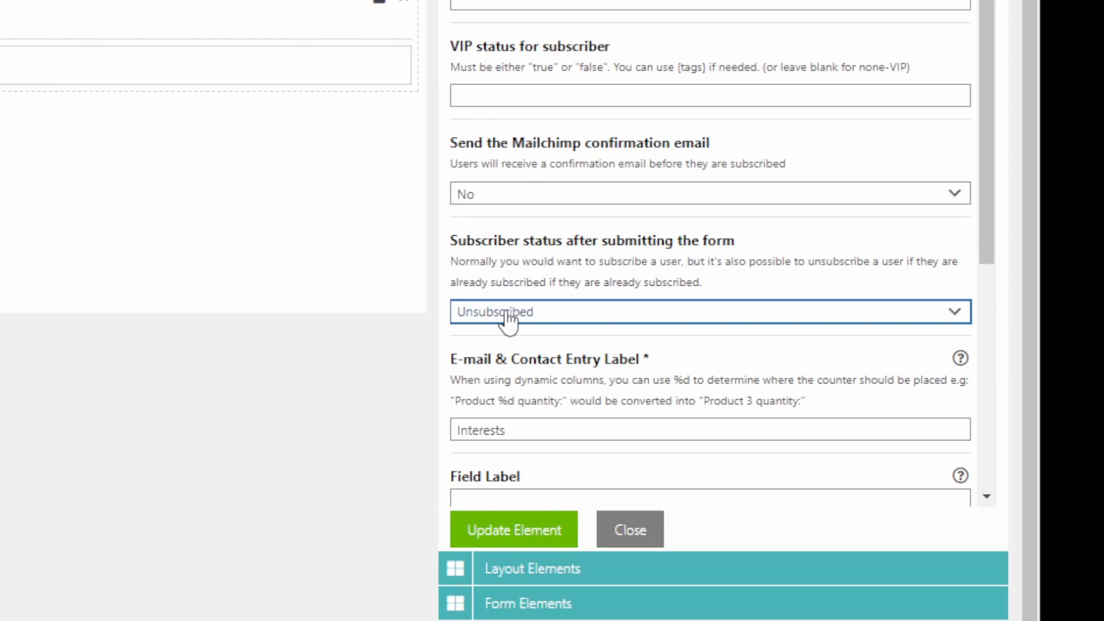
pyautogui.click(509, 322)
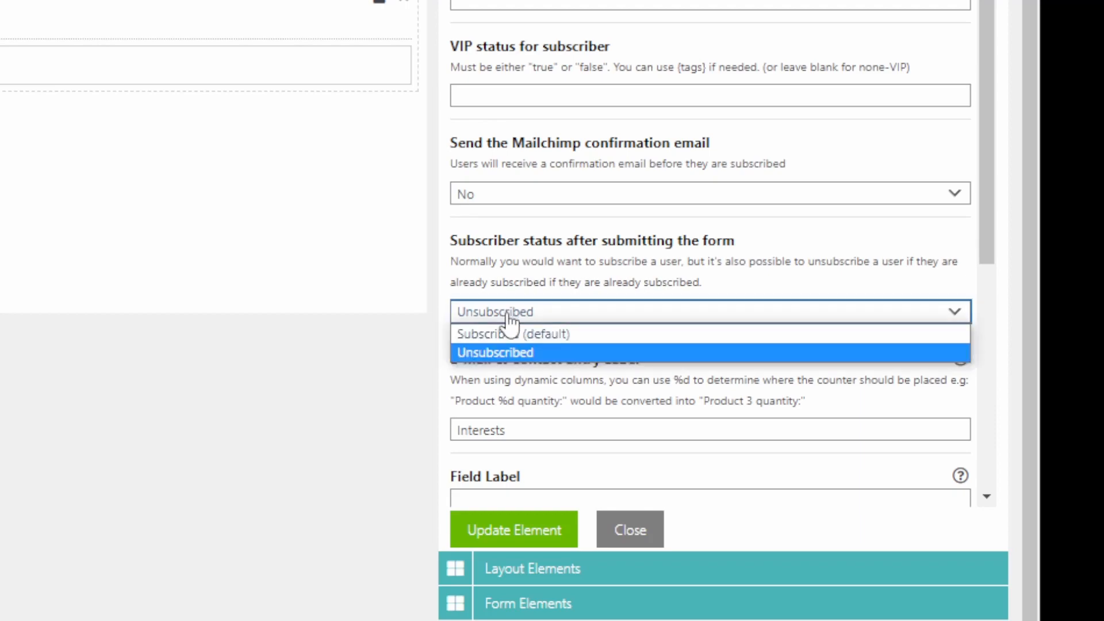
pyautogui.click(509, 326)
pyautogui.click(511, 331)
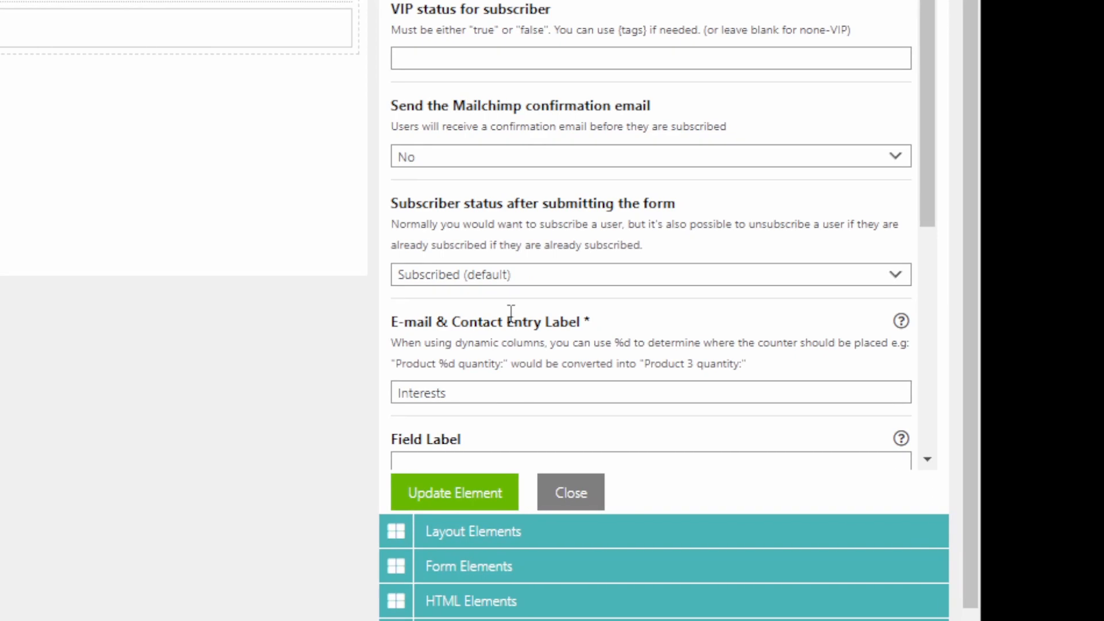
# Review the remaining options of the Mailchimp element and update the element with its current settings.
pyautogui.scroll(-8, 510, 314)
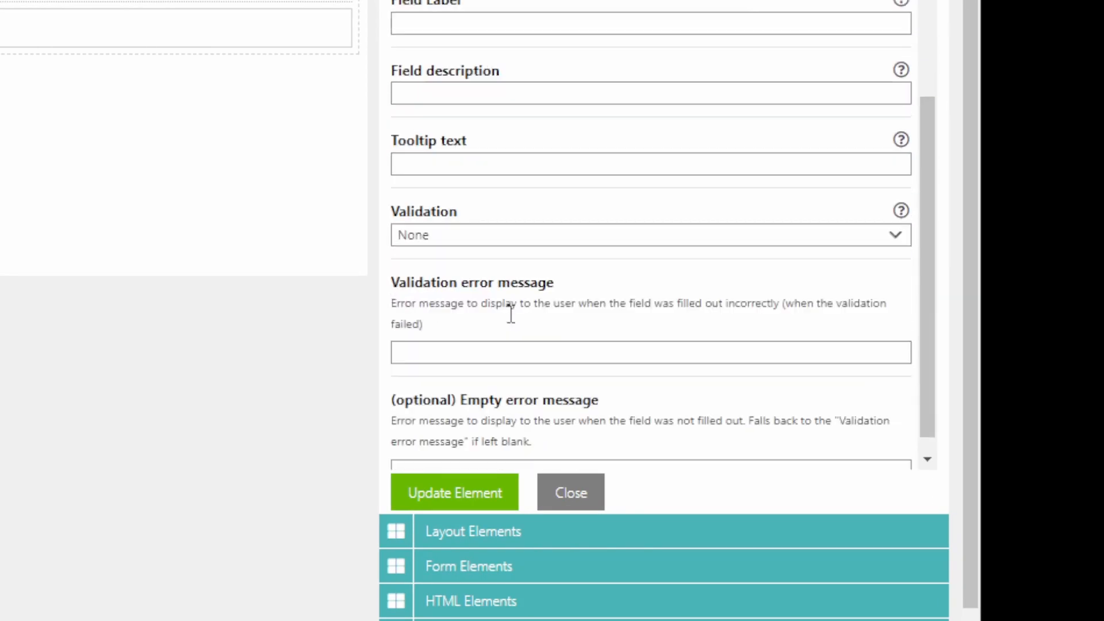
pyautogui.scroll(3, 509, 314)
pyautogui.scroll(5, 509, 313)
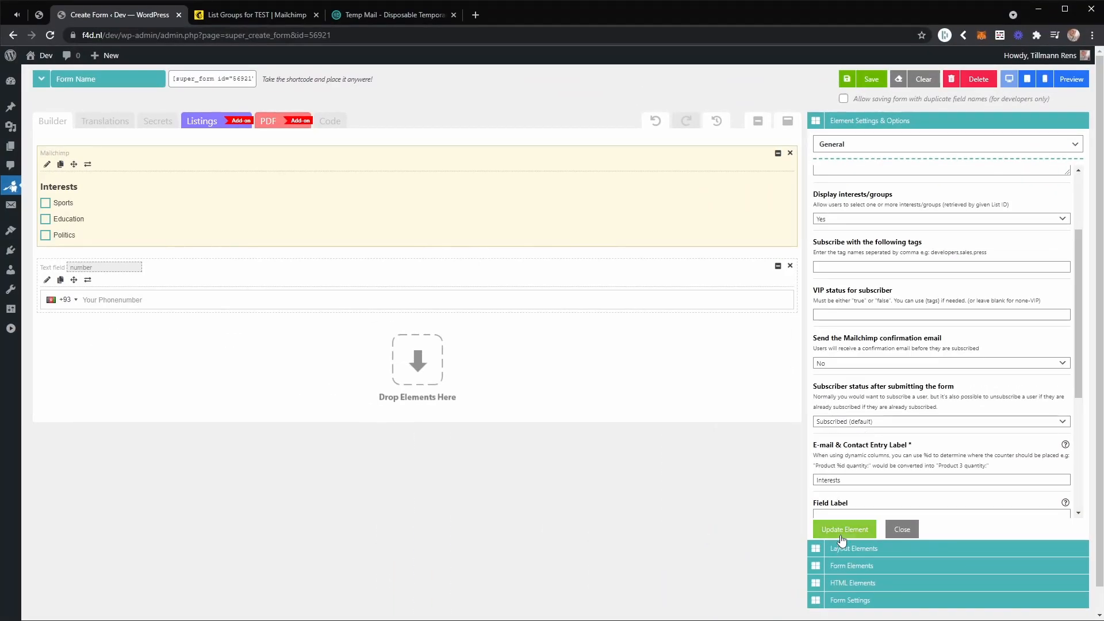
pyautogui.click(842, 530)
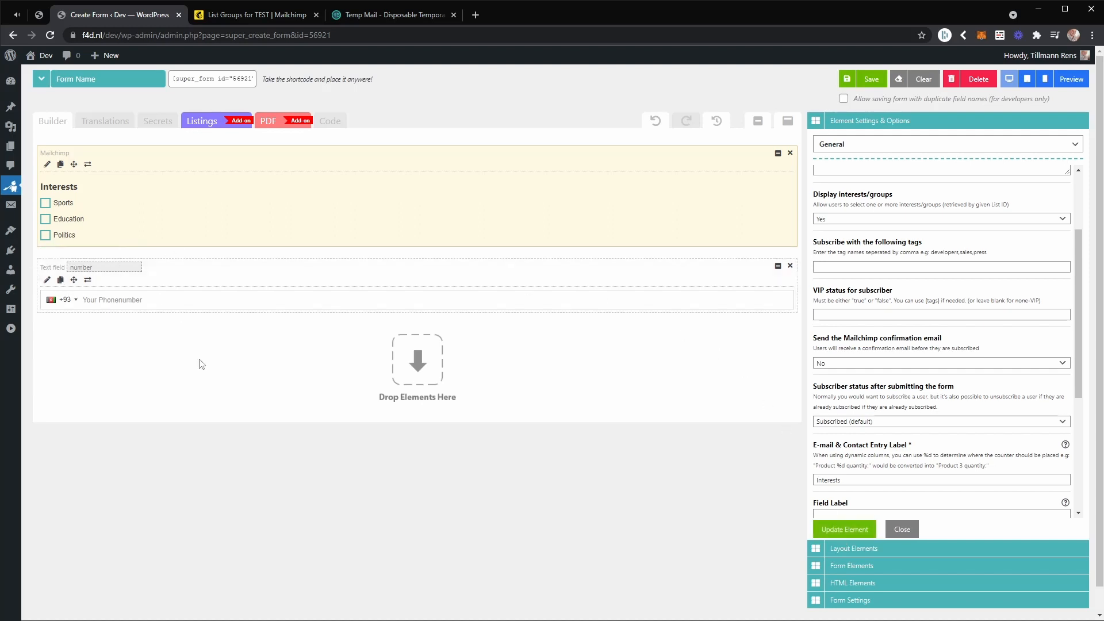
# Add an Email Address field at the start of the form and move the phone number field above the Mailchimp element.
pyautogui.click(881, 567)
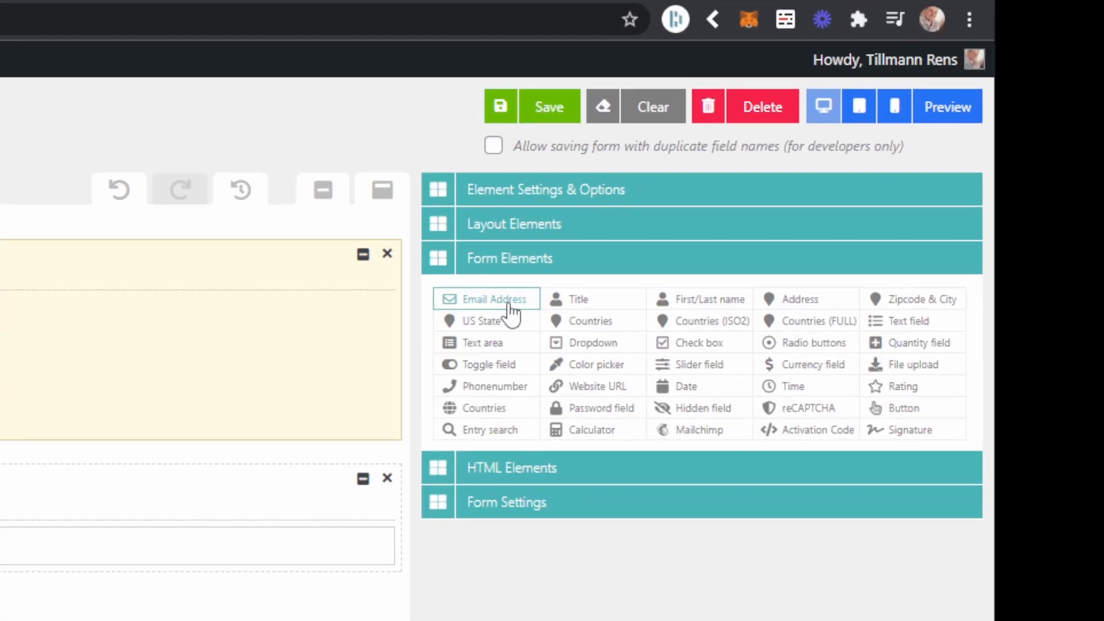
pyautogui.moveTo(510, 312); pyautogui.dragTo(341, 232)
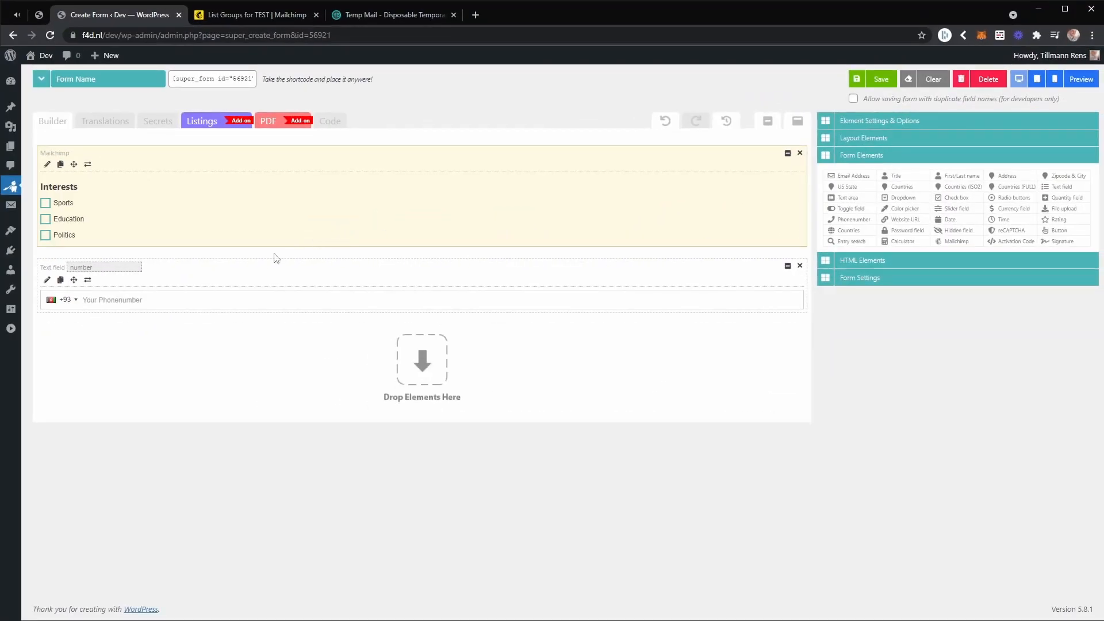
pyautogui.moveTo(276, 257)
pyautogui.mouseDown()
pyautogui.moveTo(173, 345)
pyautogui.moveTo(170, 169)
pyautogui.mouseUp()
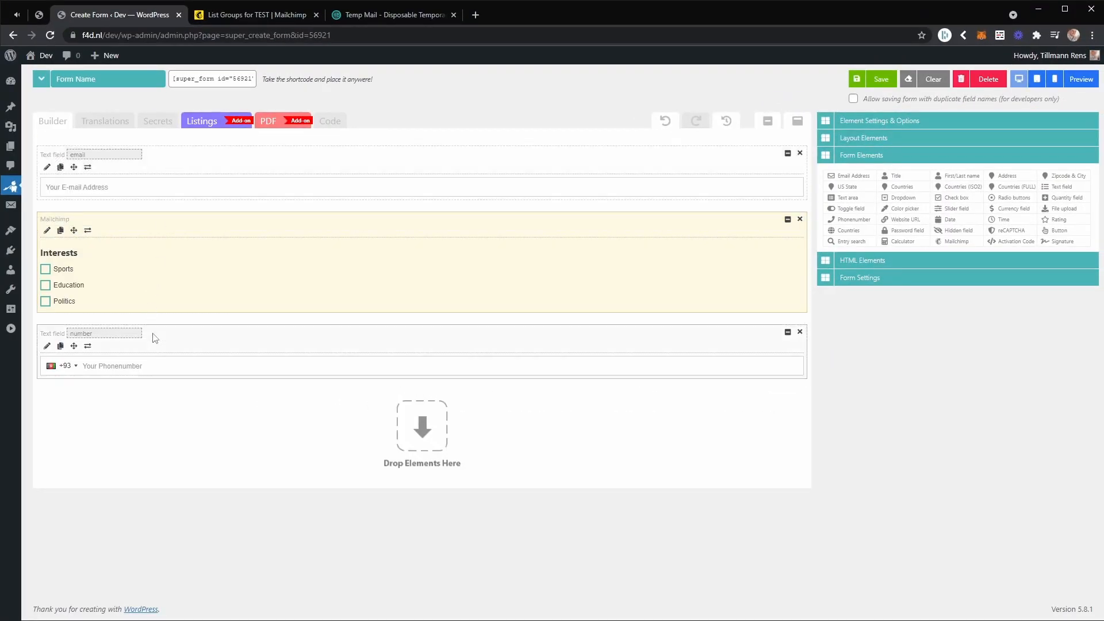
pyautogui.moveTo(171, 351); pyautogui.dragTo(167, 229)
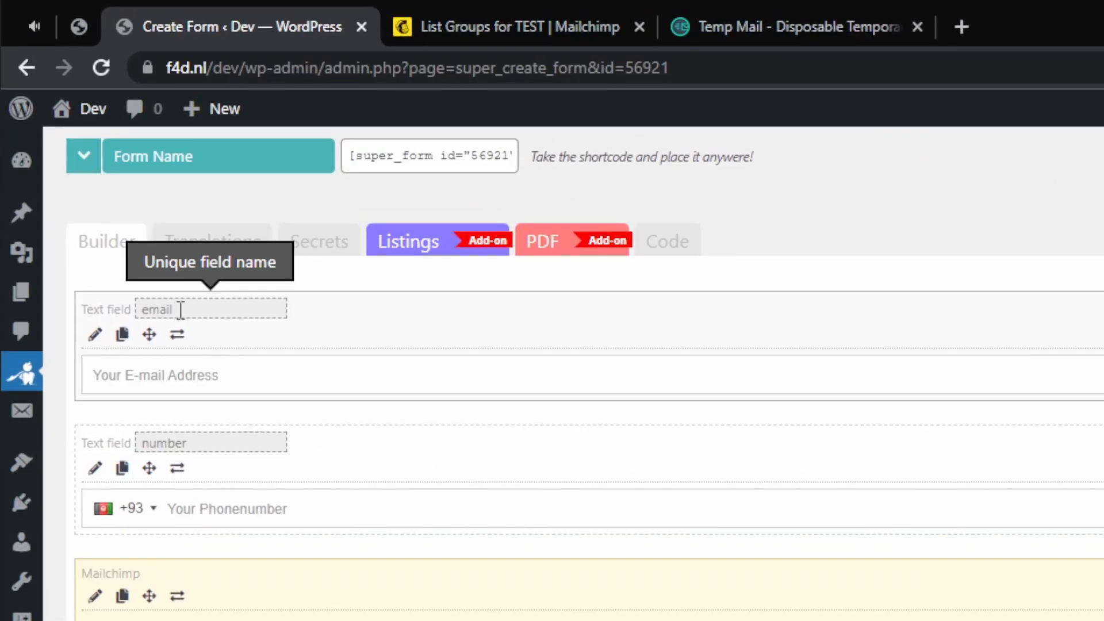
pyautogui.doubleClick(78, 155)
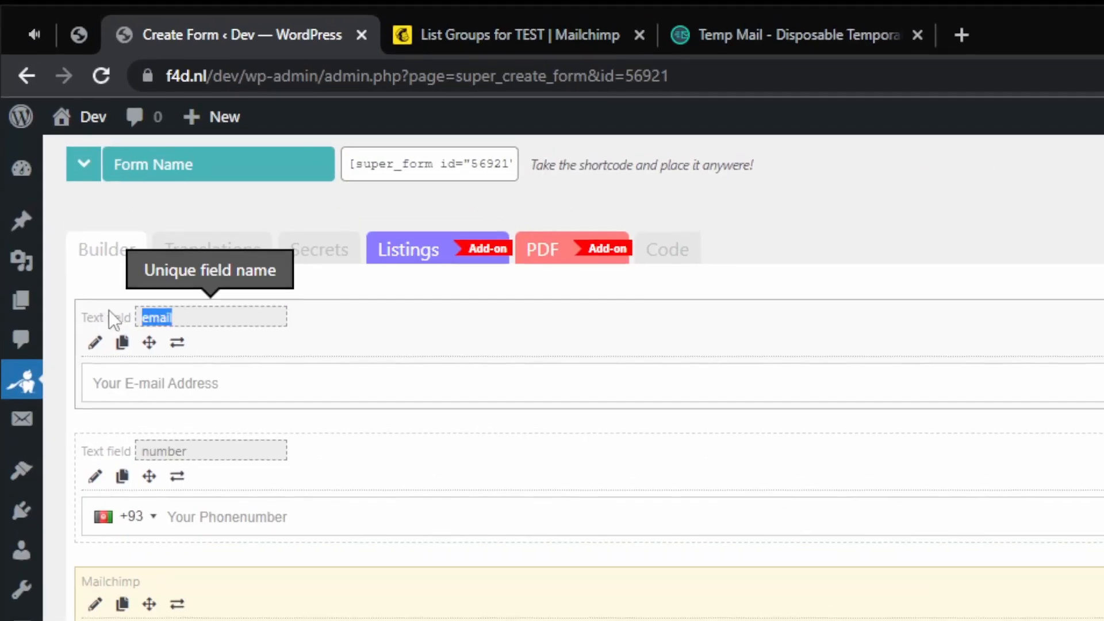
pyautogui.click(183, 320)
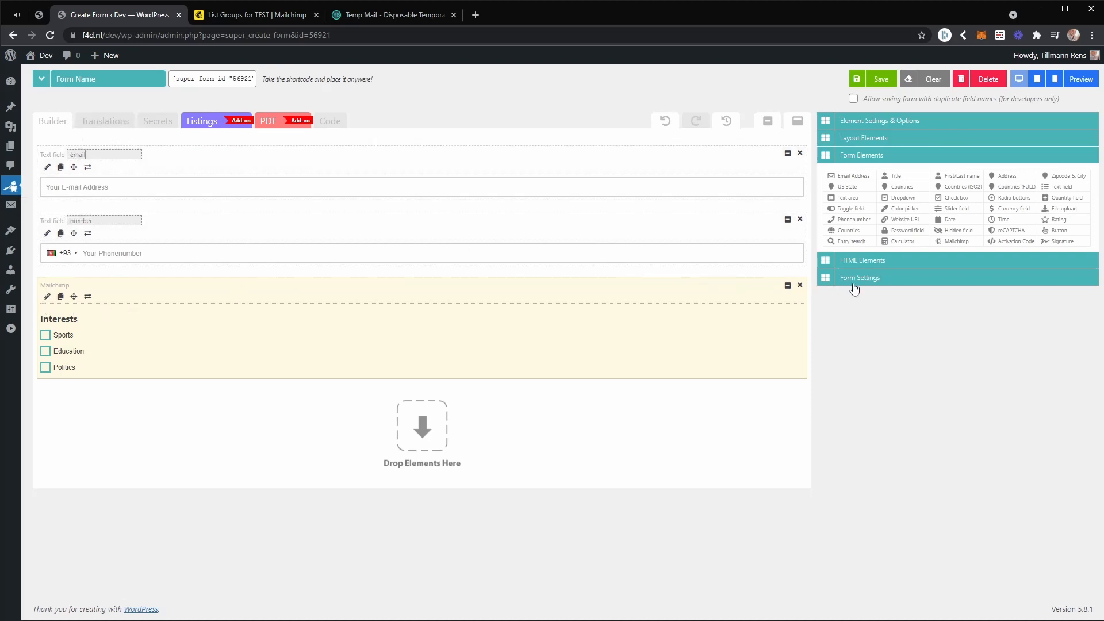
# Set the form's admin email option to "Do not send an admin email".
pyautogui.click(895, 277)
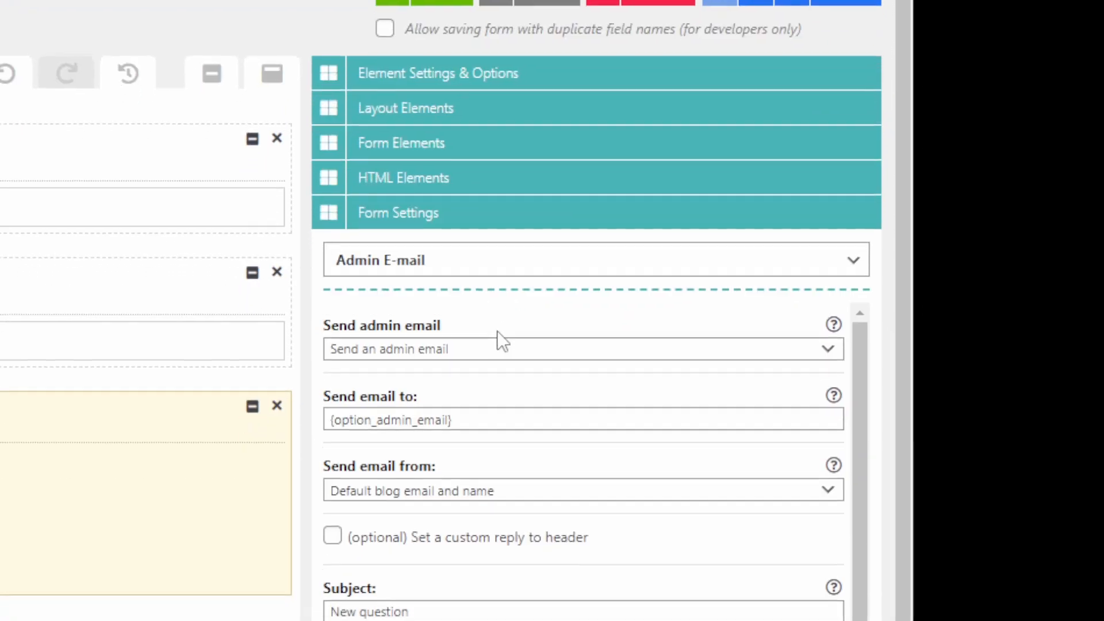
pyautogui.click(488, 410)
pyautogui.click(493, 322)
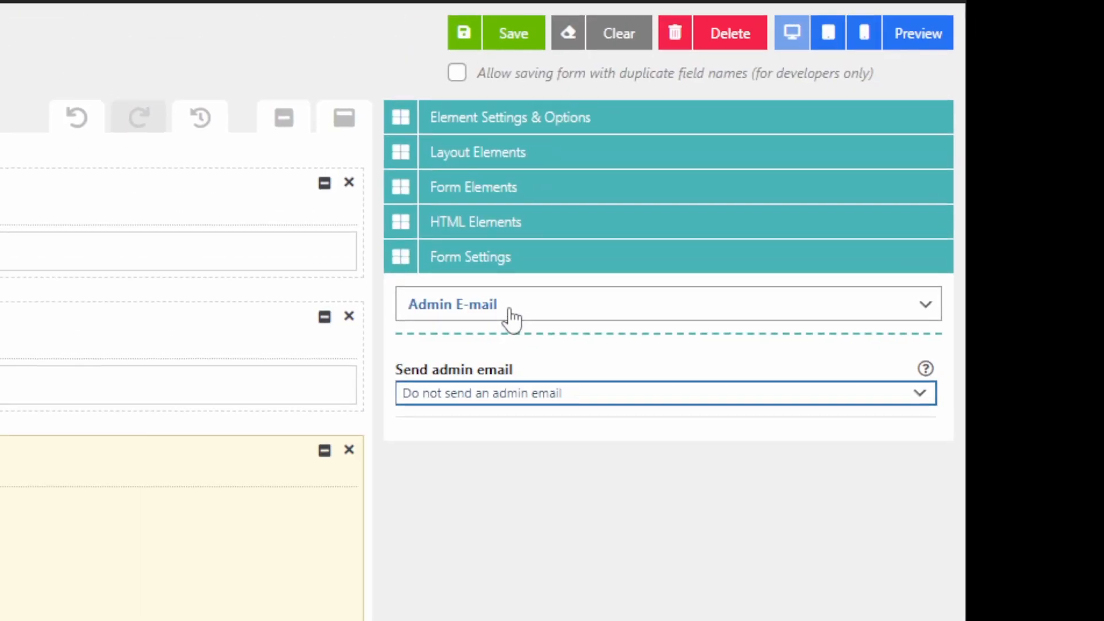
# Set the form's confirmation email option to "Do not send a confirmation email".
pyautogui.click(515, 195)
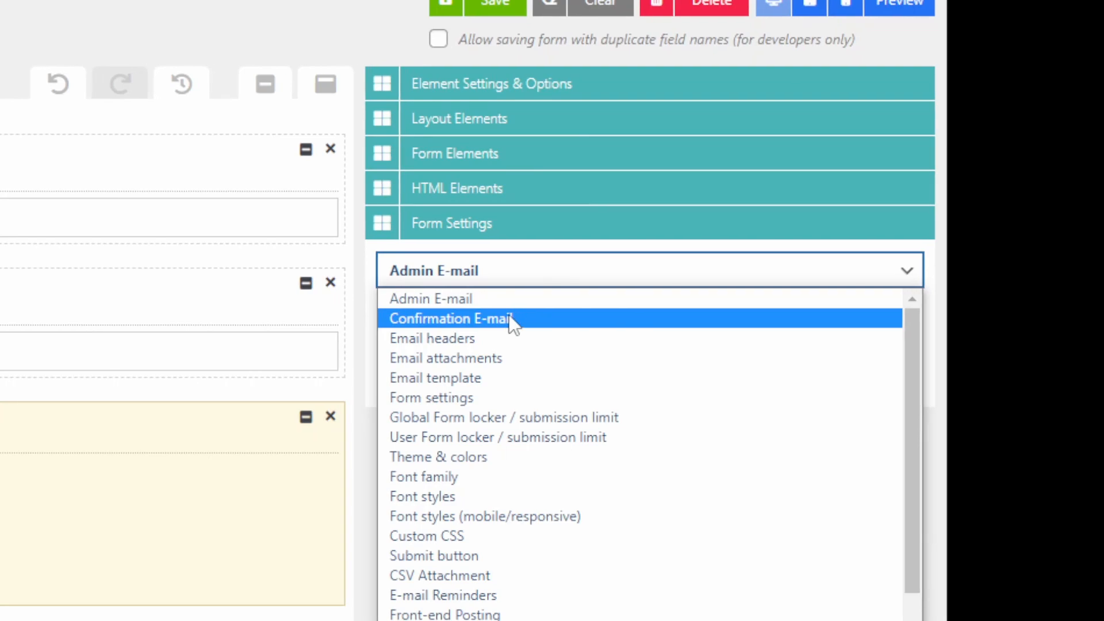
pyautogui.click(514, 320)
pyautogui.click(495, 359)
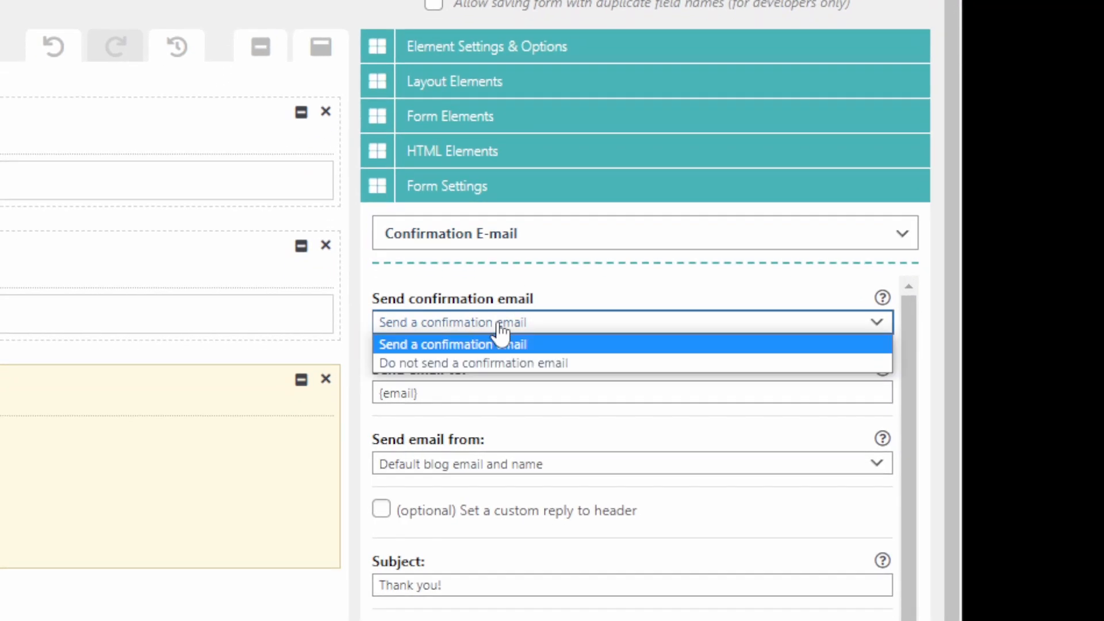
pyautogui.click(498, 323)
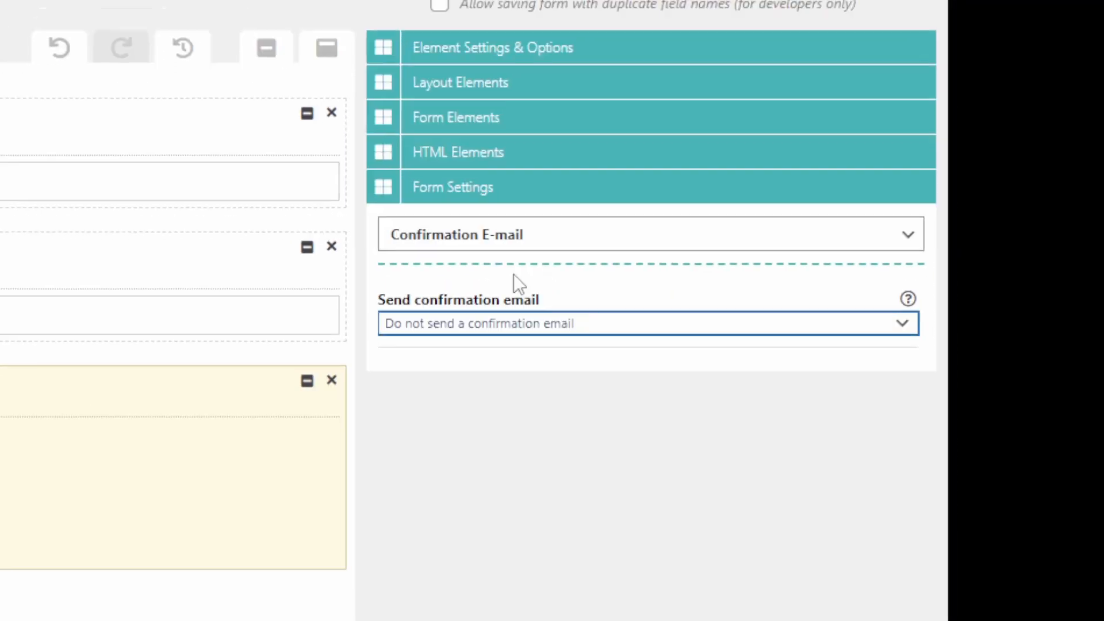
# Set the form's Save data option to "Do not save data".
pyautogui.click(513, 194)
pyautogui.click(506, 382)
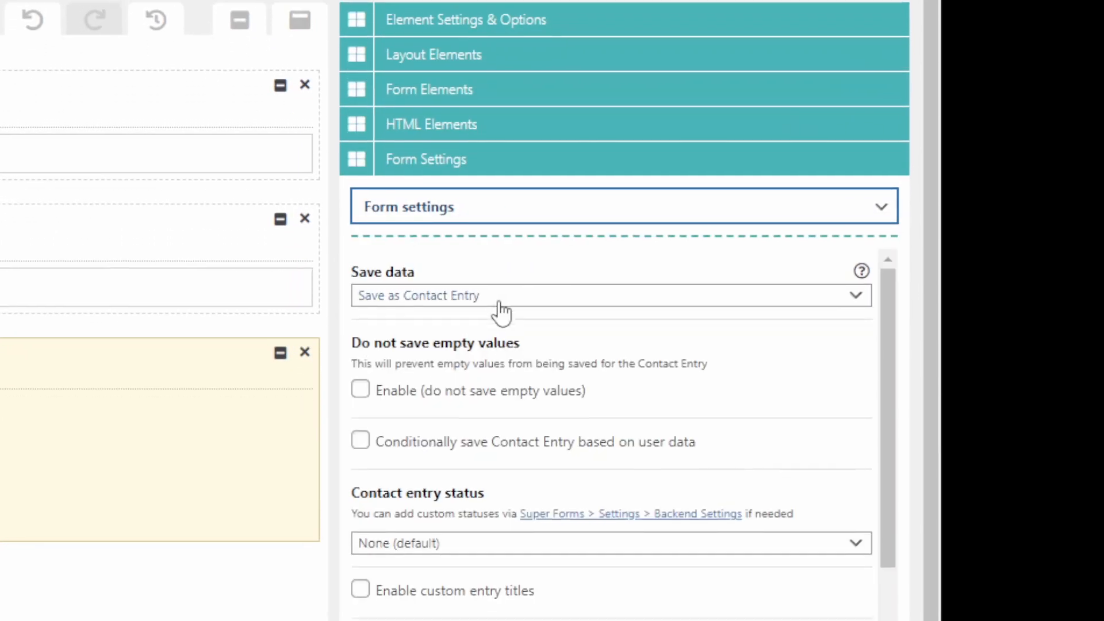
pyautogui.click(501, 345)
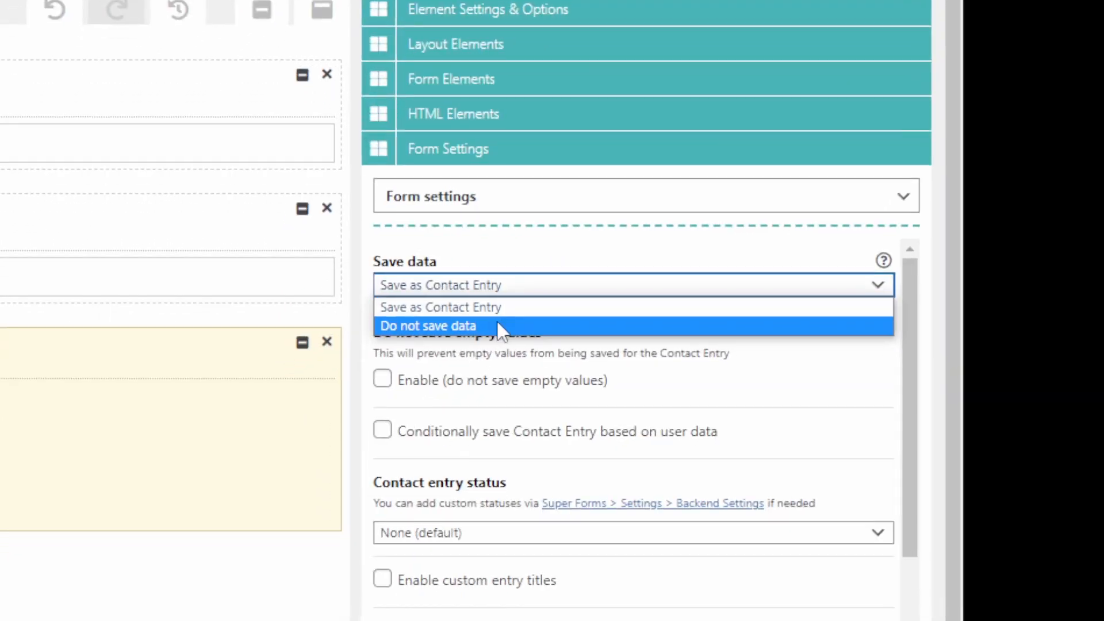
pyautogui.click(498, 325)
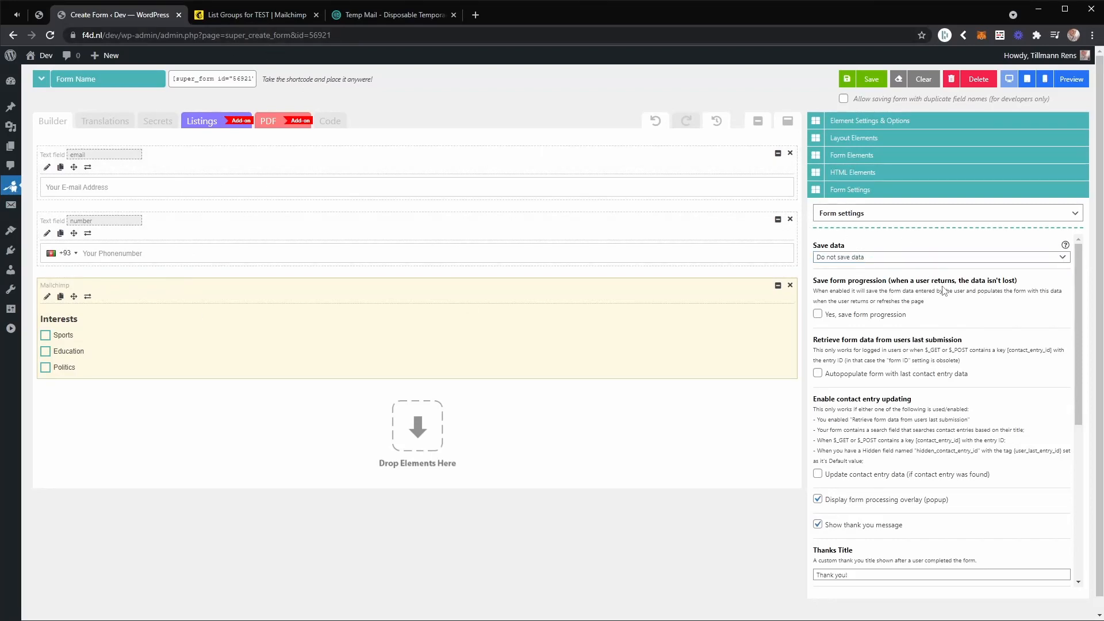
# Change the form's Thanks Title to "Thank you for subscribing!".
pyautogui.scroll(-2, 923, 288)
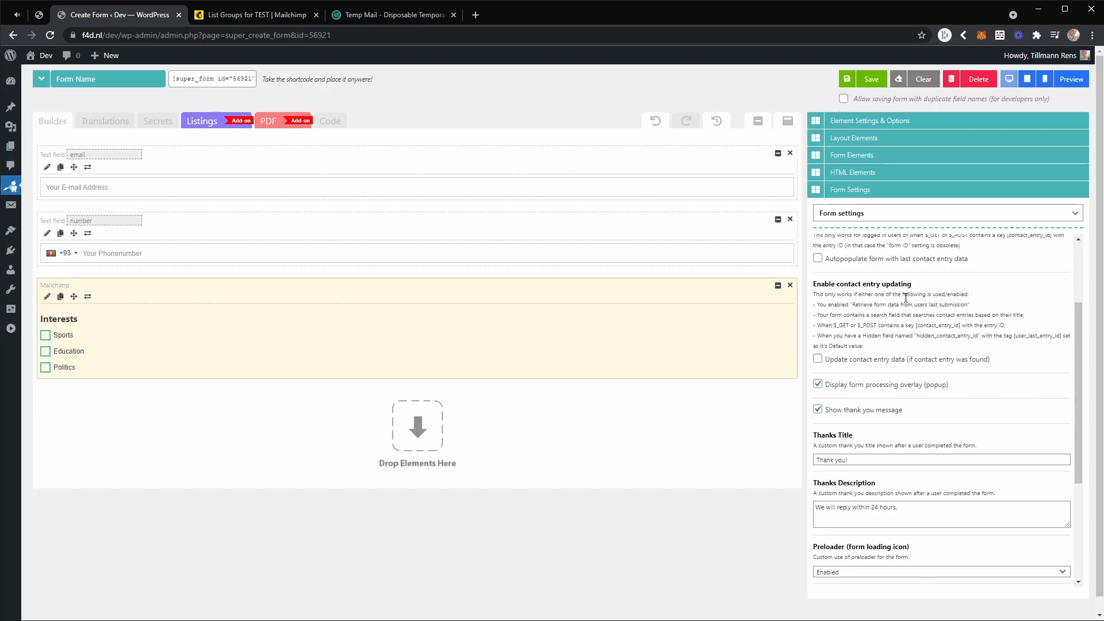
pyautogui.scroll(-2, 906, 298)
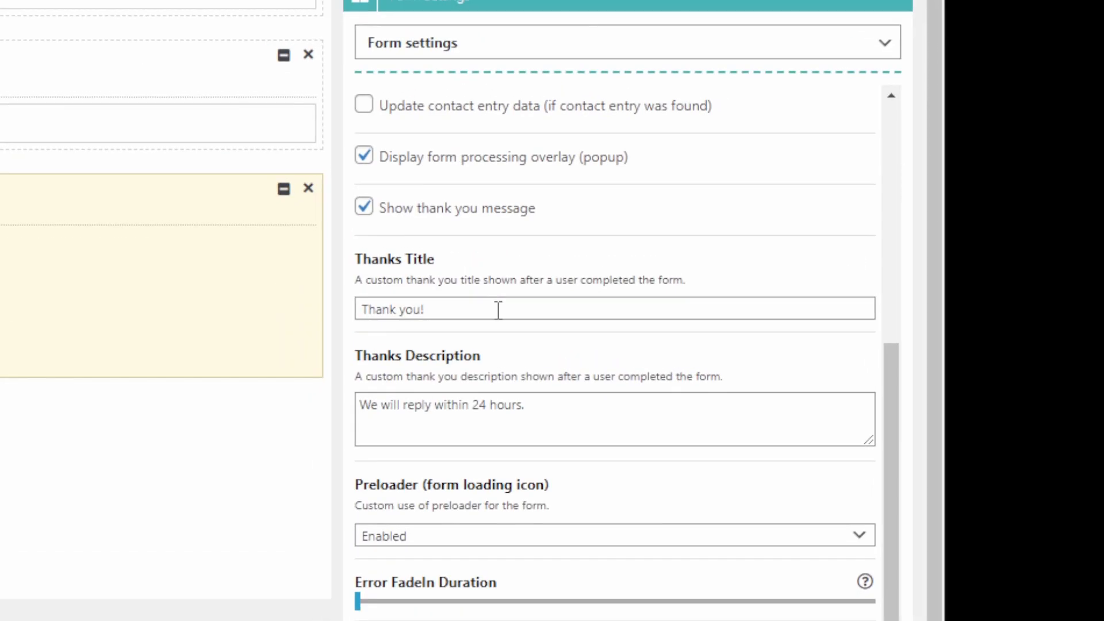
pyautogui.tripleClick(498, 310)
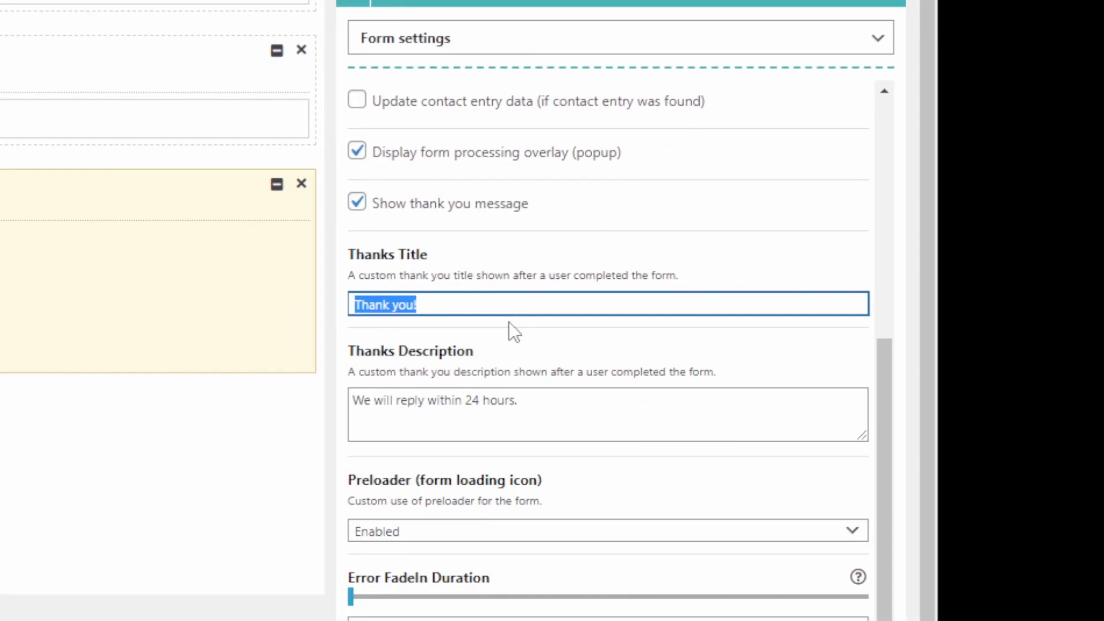
pyautogui.write('Thank you fo')
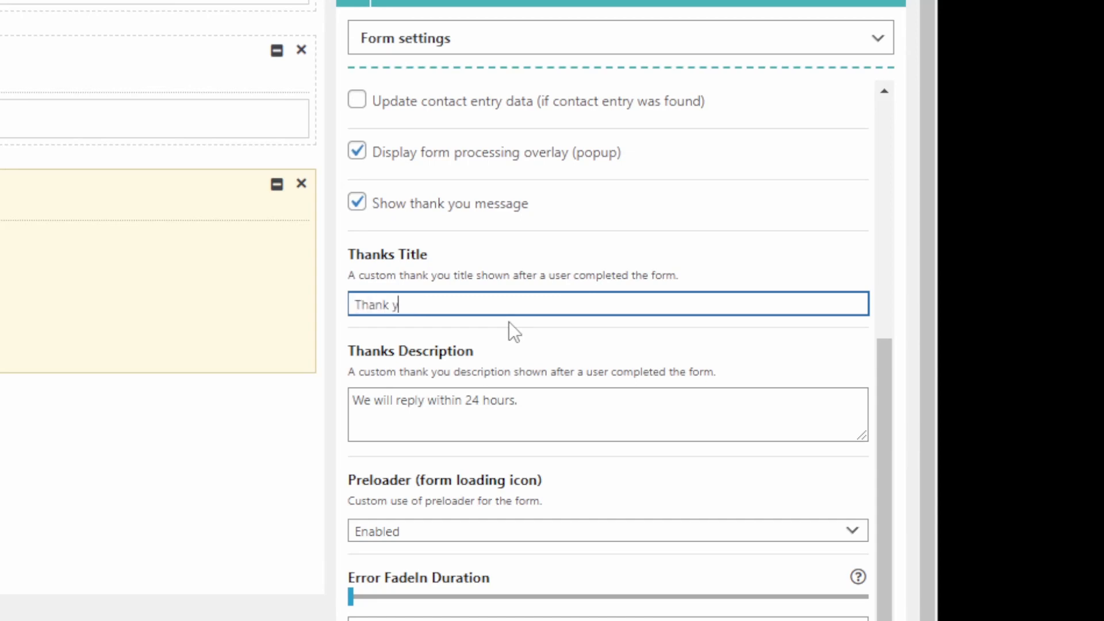
pyautogui.write('r subscribing!')
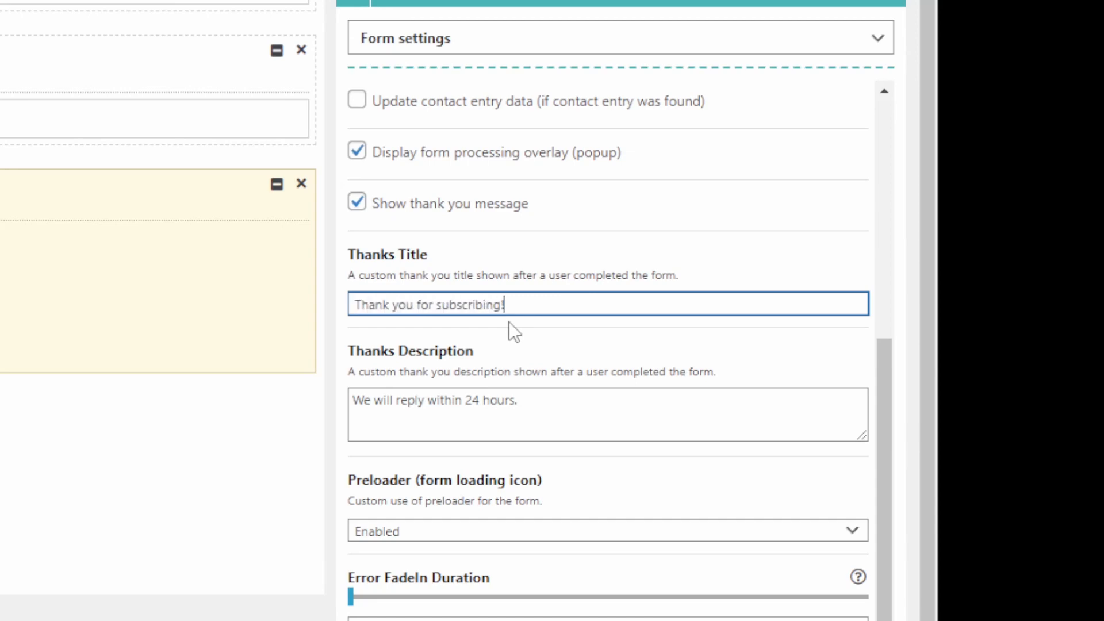
# Try "Please confirm your email address in your inbox." as the Thanks Description and leave the field empty again.
pyautogui.tripleClick(478, 398)
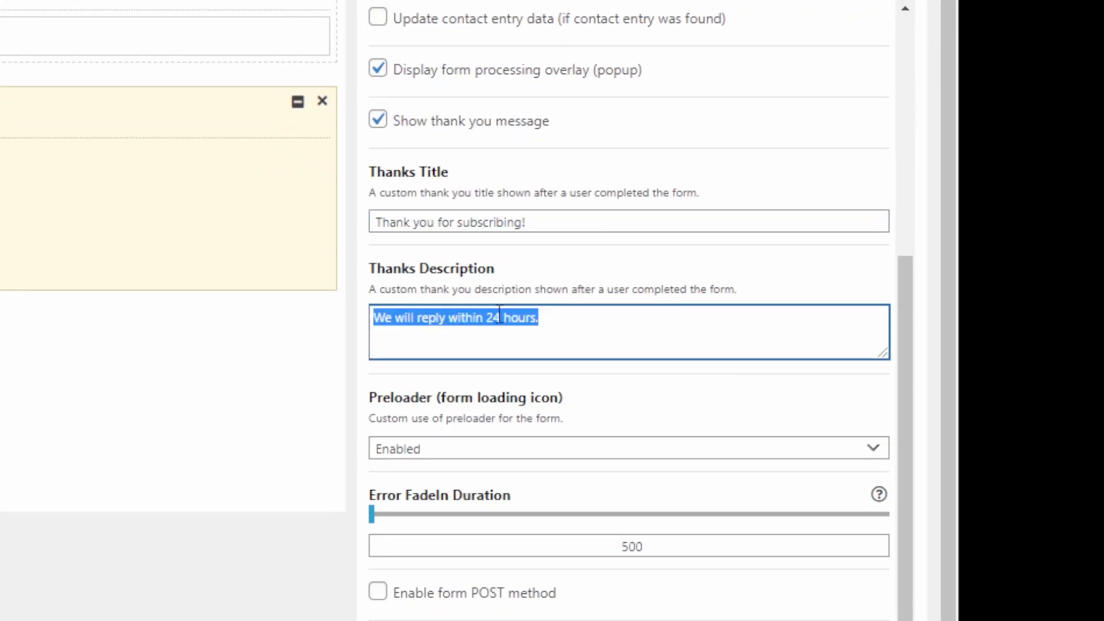
pyautogui.press('BackSpace')
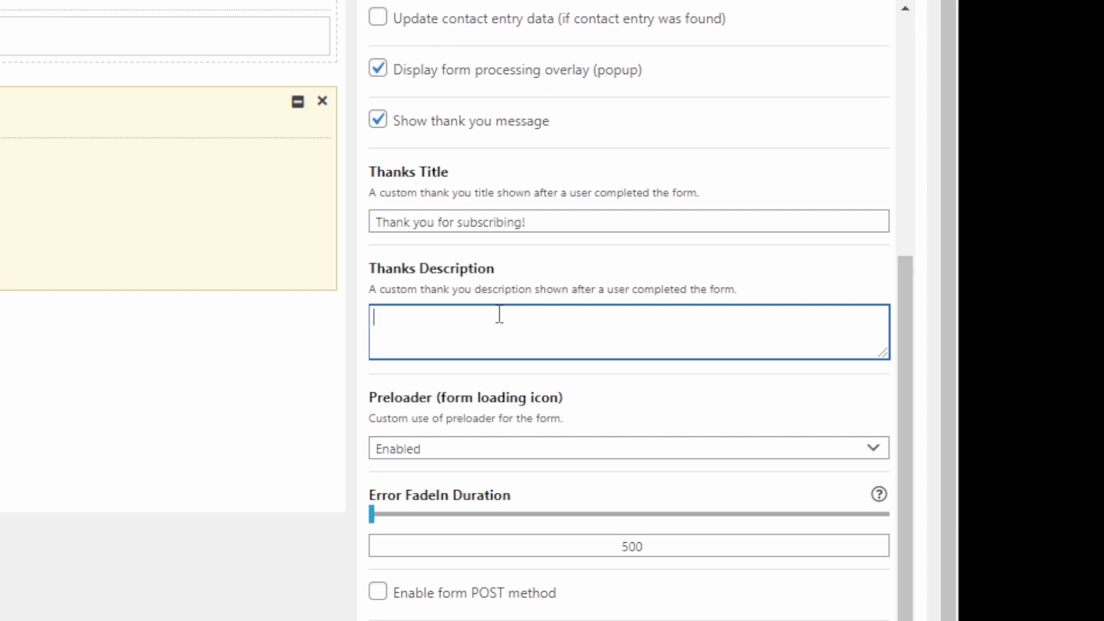
pyautogui.write('lease confirm your email ')
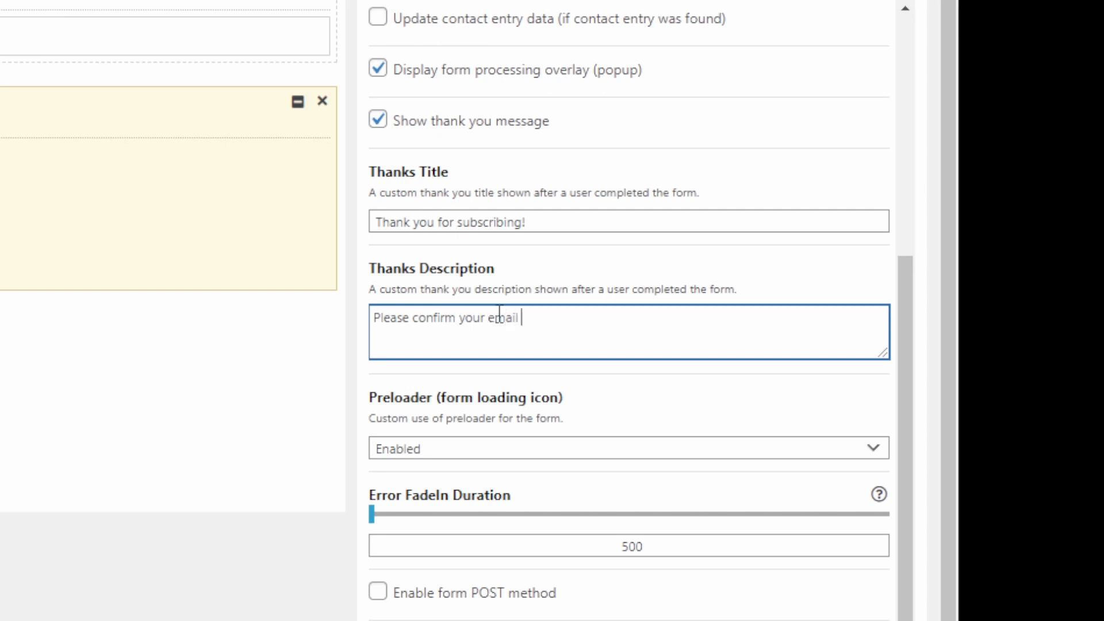
pyautogui.write('address in tyour inbox.')
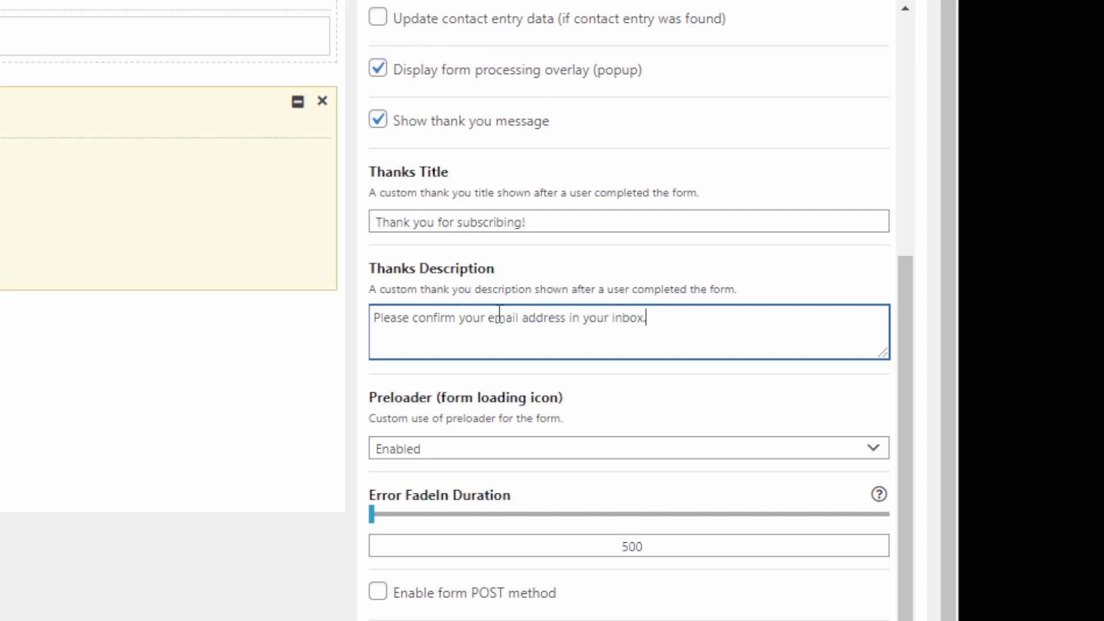
pyautogui.tripleClick(499, 318)
pyautogui.press('BackSpace')
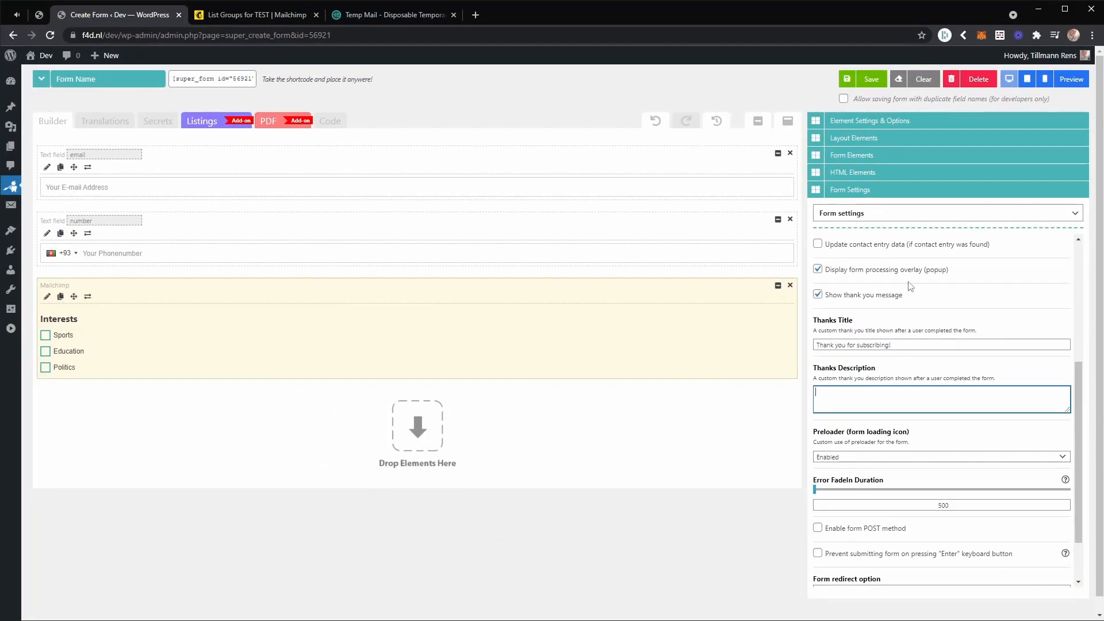
# Name the form "MailChimp" and save it.
pyautogui.click(119, 81)
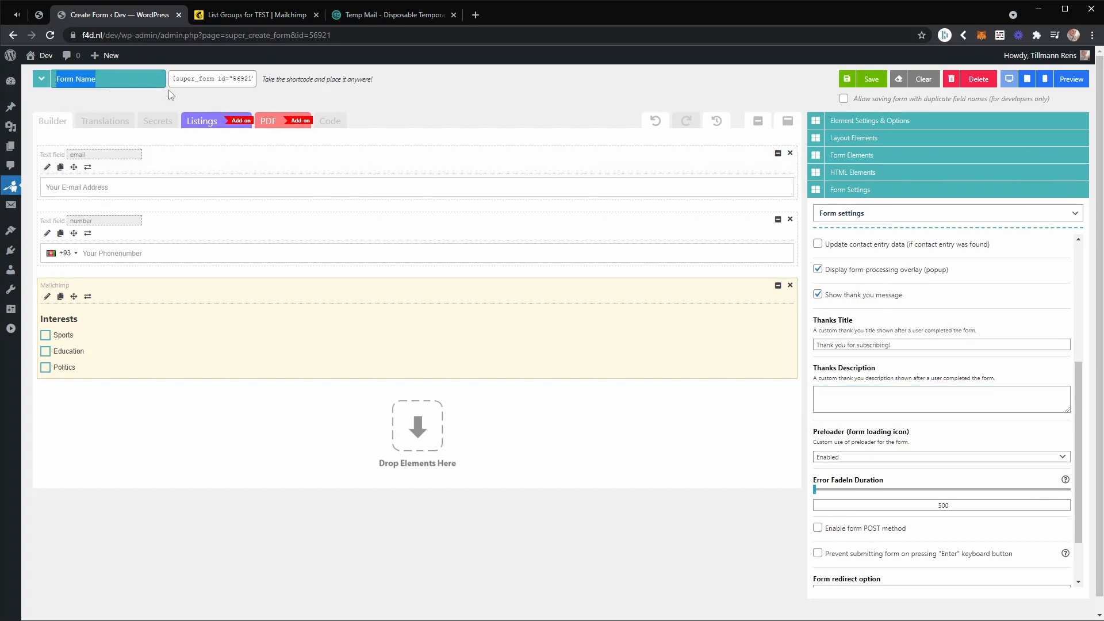
pyautogui.write('MailC')
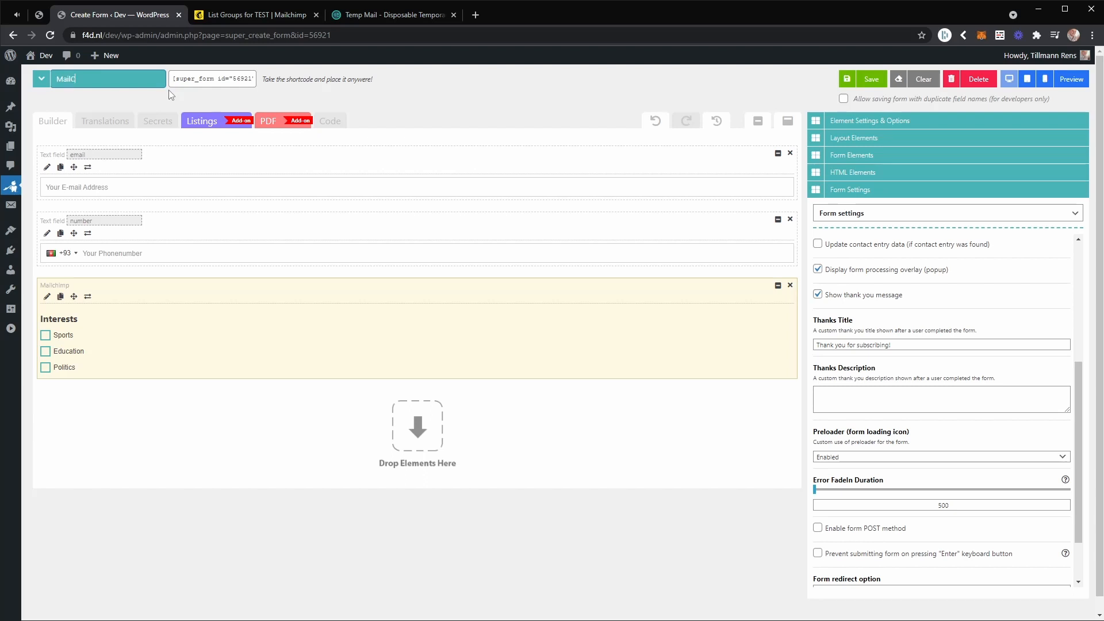
pyautogui.write('himp')
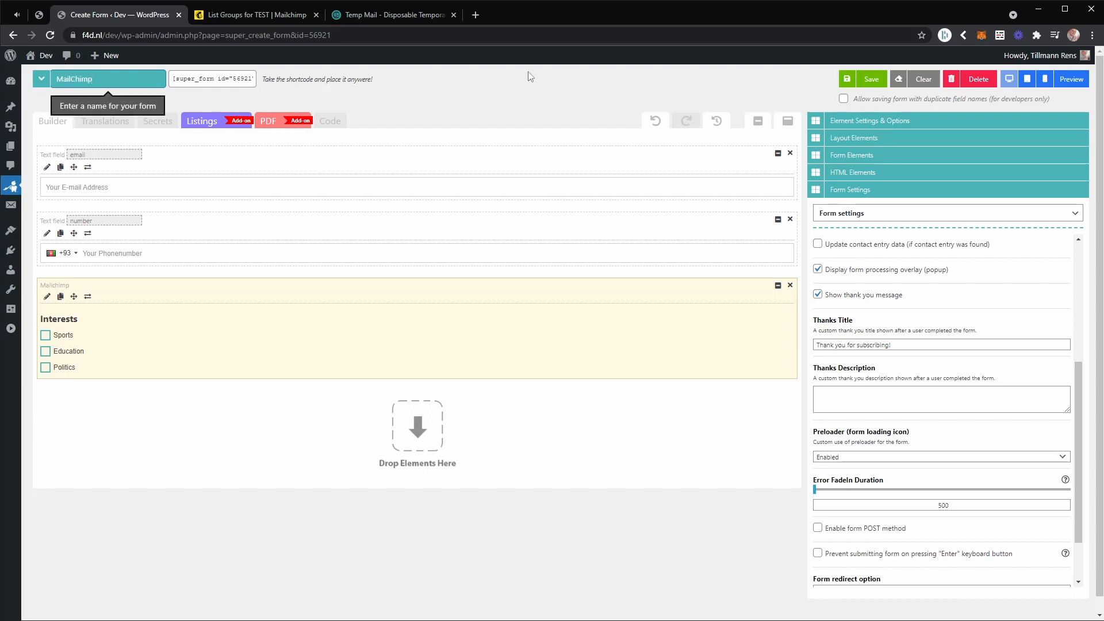
pyautogui.click(873, 80)
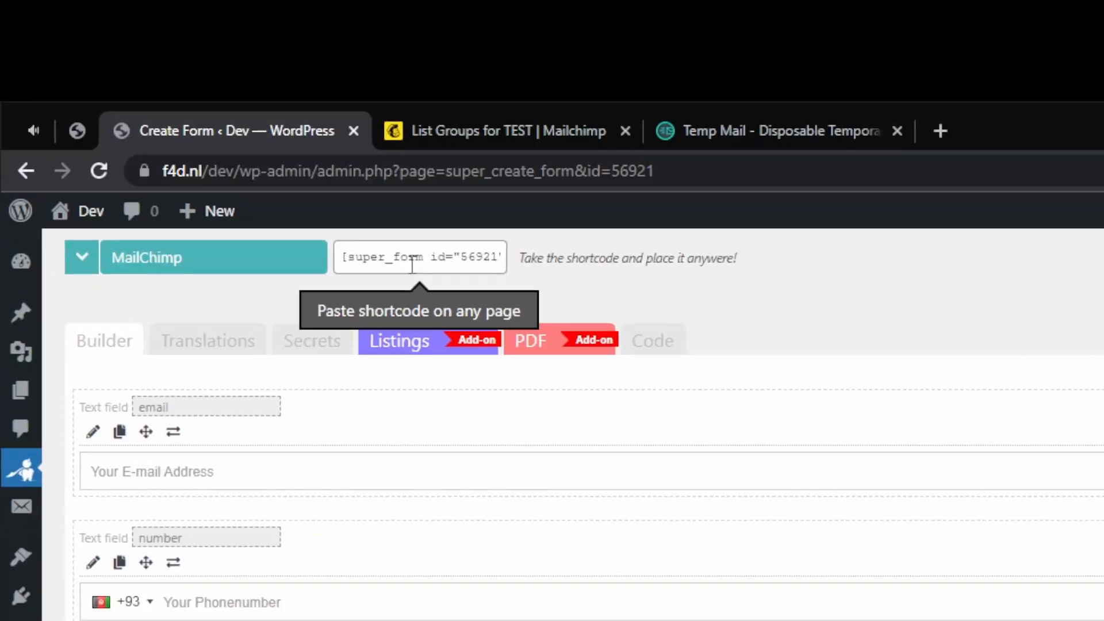
# Copy the MailChimp form's shortcode.
pyautogui.click(411, 264)
pyautogui.rightClick(423, 265)
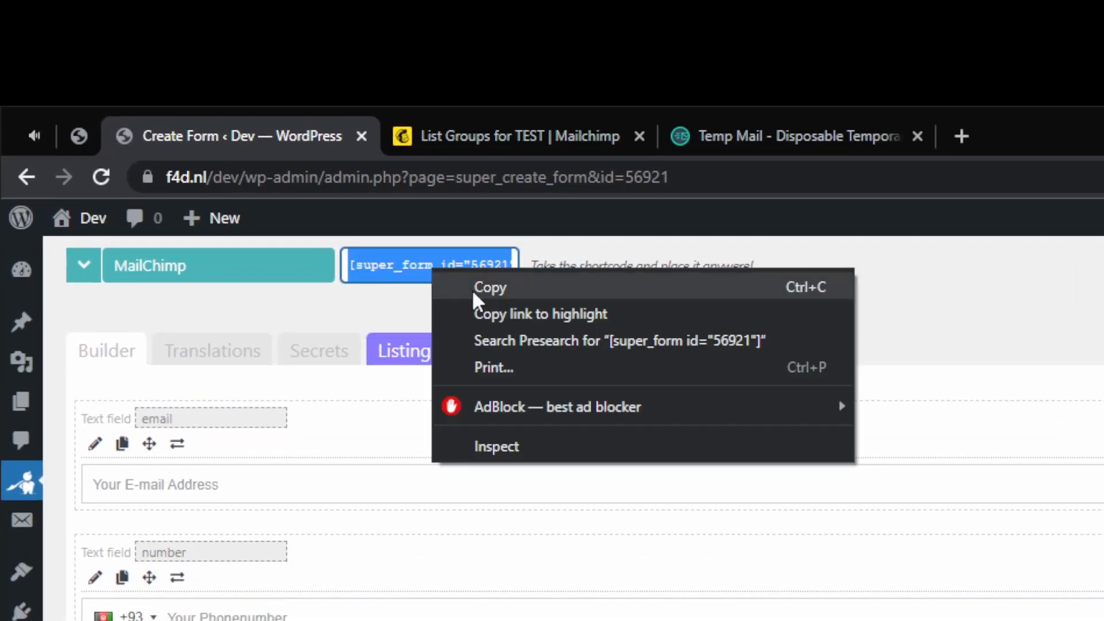
pyautogui.click(461, 280)
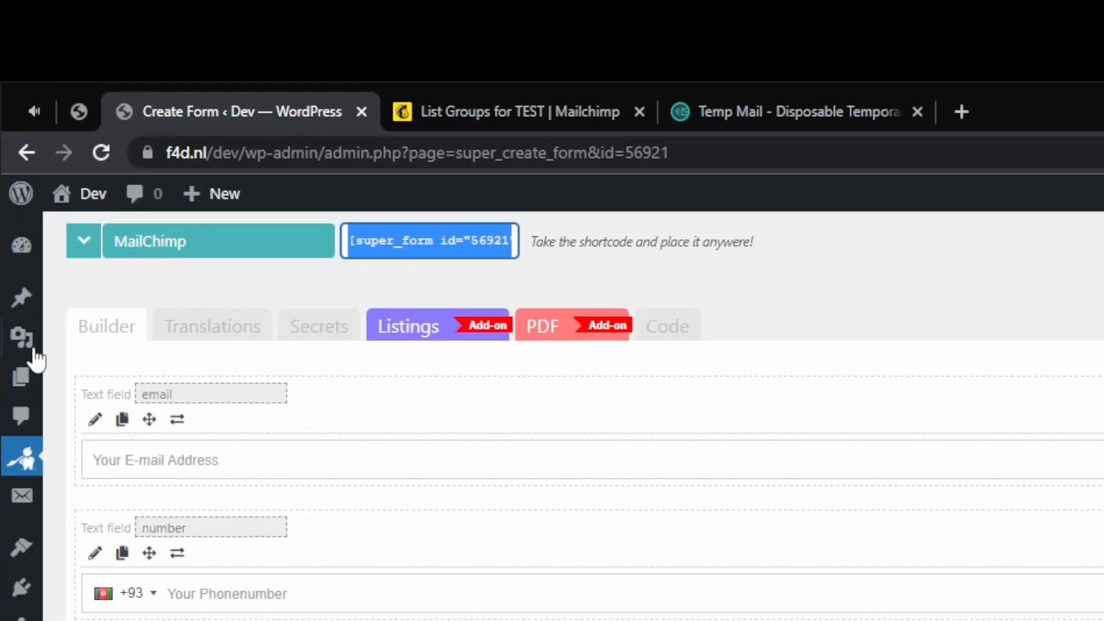
# Create a new WordPress page in a separate browser tab and title it "MailChimp Demonstration".
pyautogui.moveTo(21, 401)
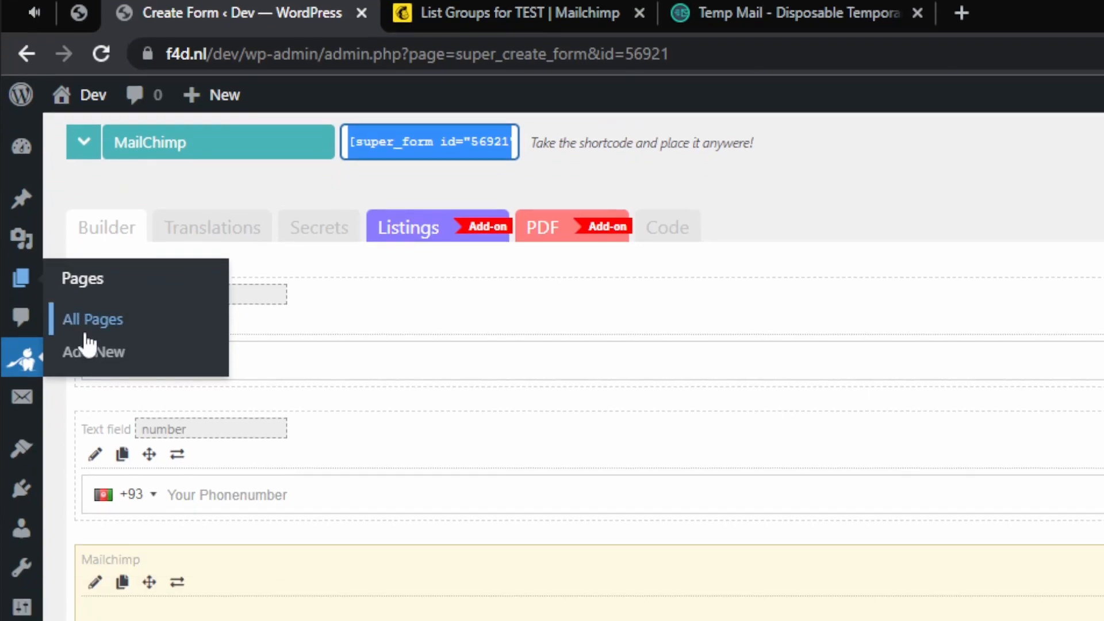
pyautogui.rightClick(108, 350)
pyautogui.click(110, 353)
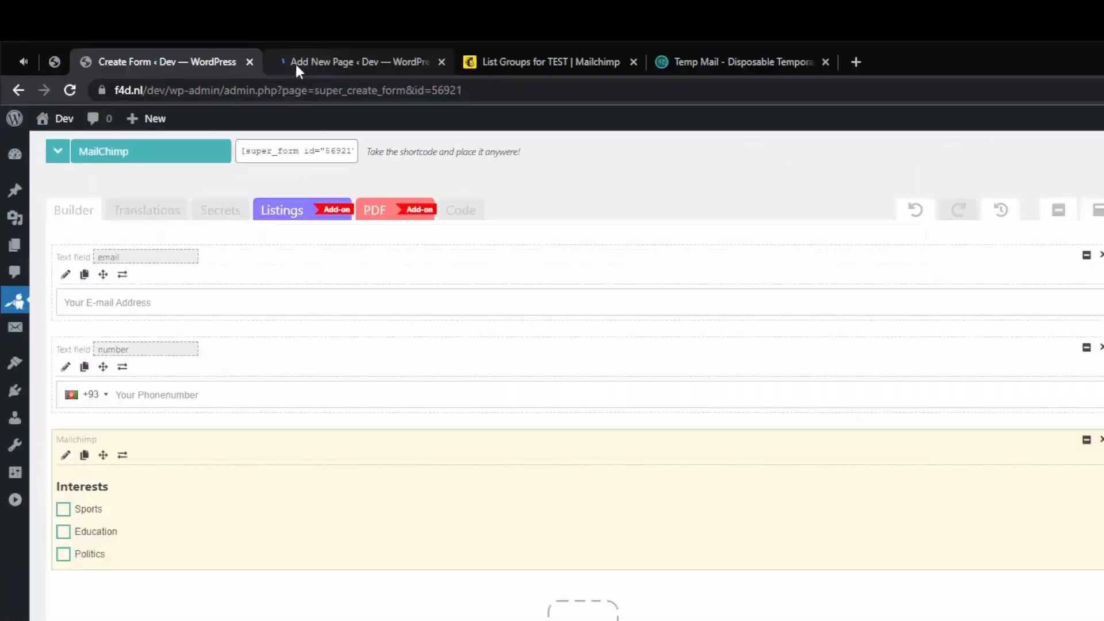
pyautogui.click(393, 7)
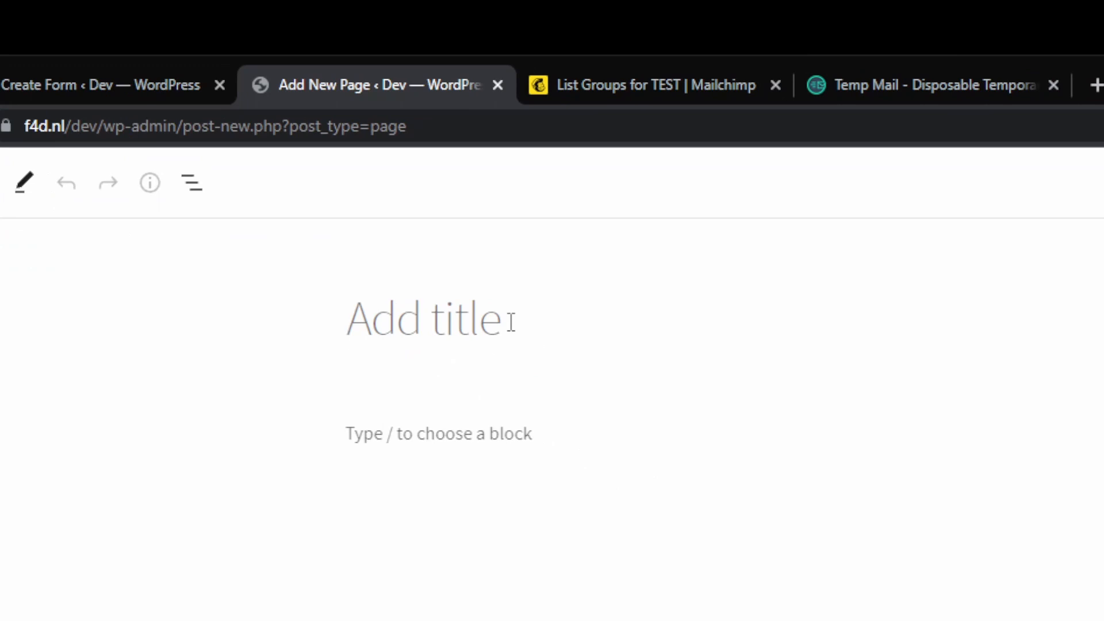
pyautogui.write('MailChimp Dem')
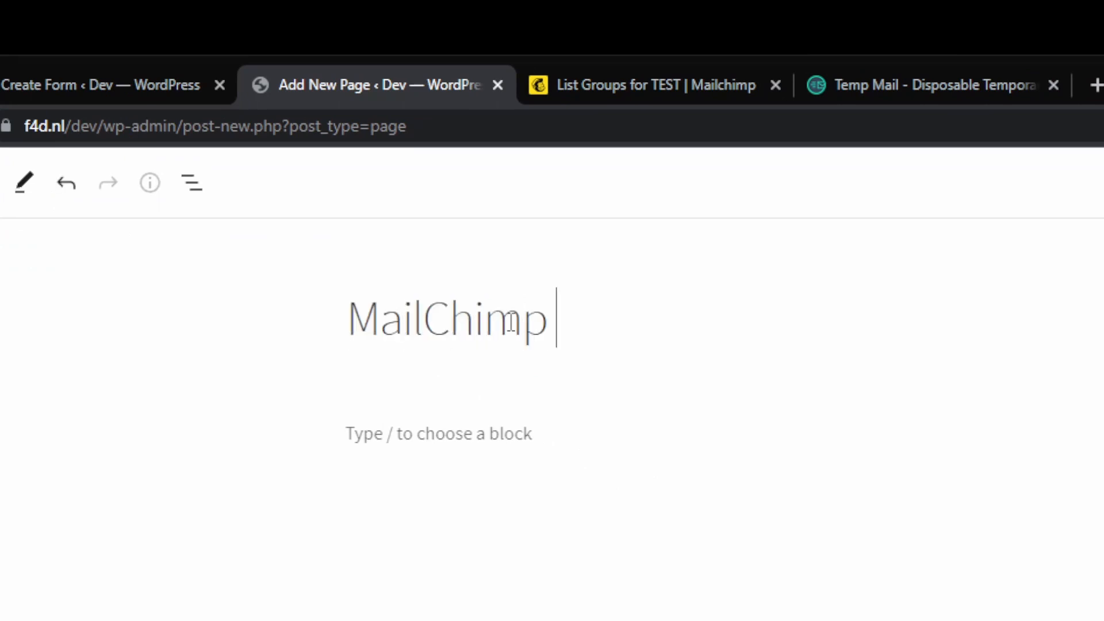
pyautogui.write('onstration')
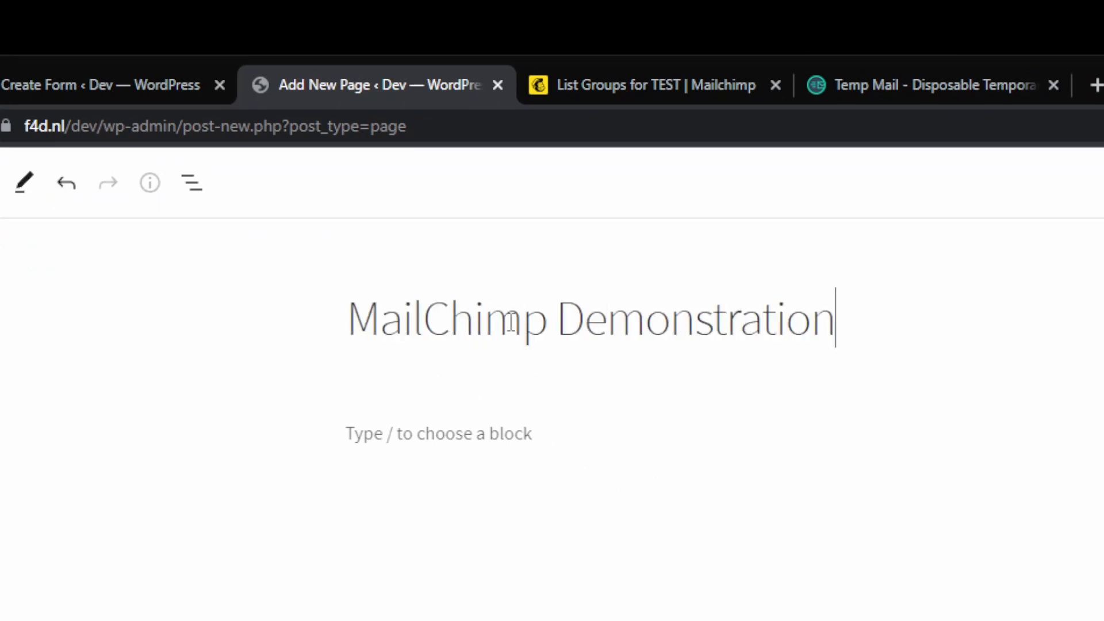
# Insert the copied MailChimp form shortcode into the body of the MailChimp Demonstration page.
pyautogui.click(432, 432)
pyautogui.rightClick(429, 430)
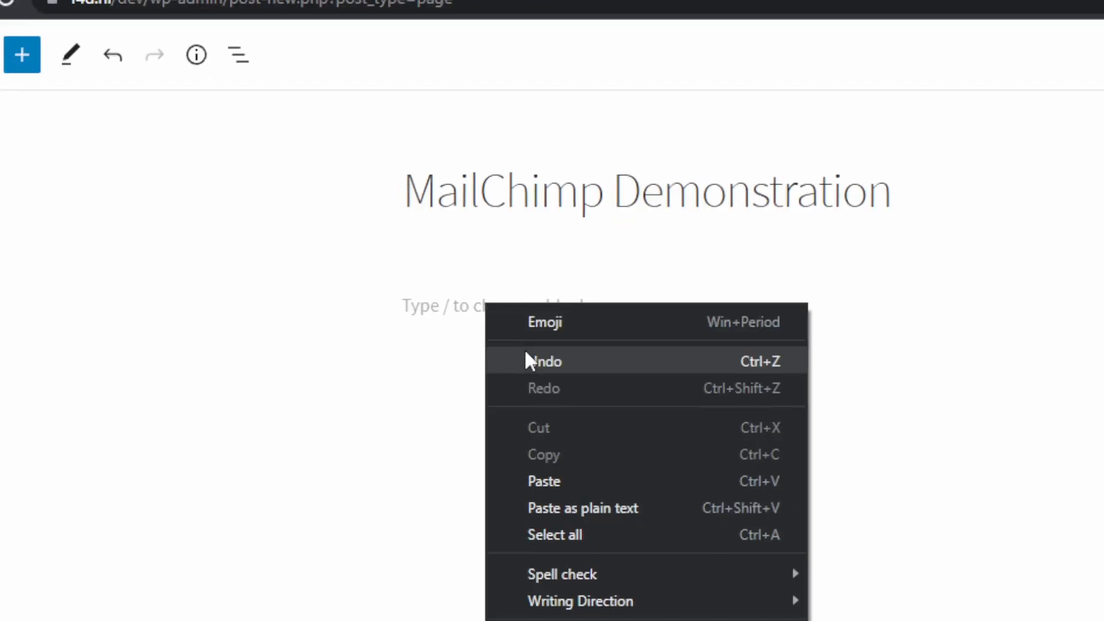
pyautogui.click(509, 345)
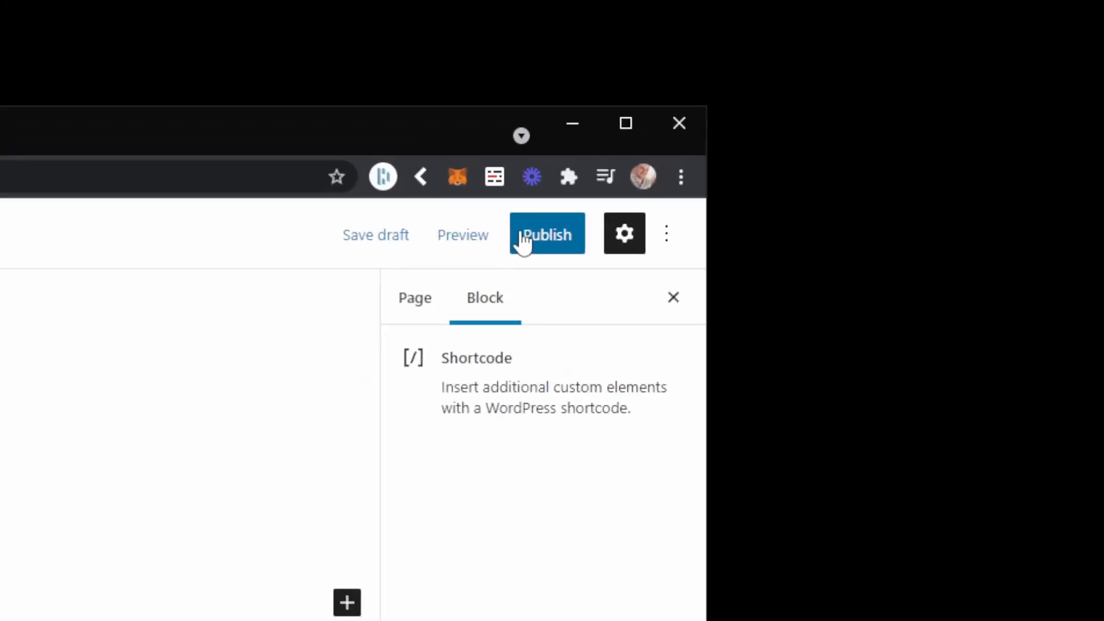
# Publish the MailChimp Demonstration page and open it on the live site.
pyautogui.click(1013, 67)
pyautogui.click(511, 240)
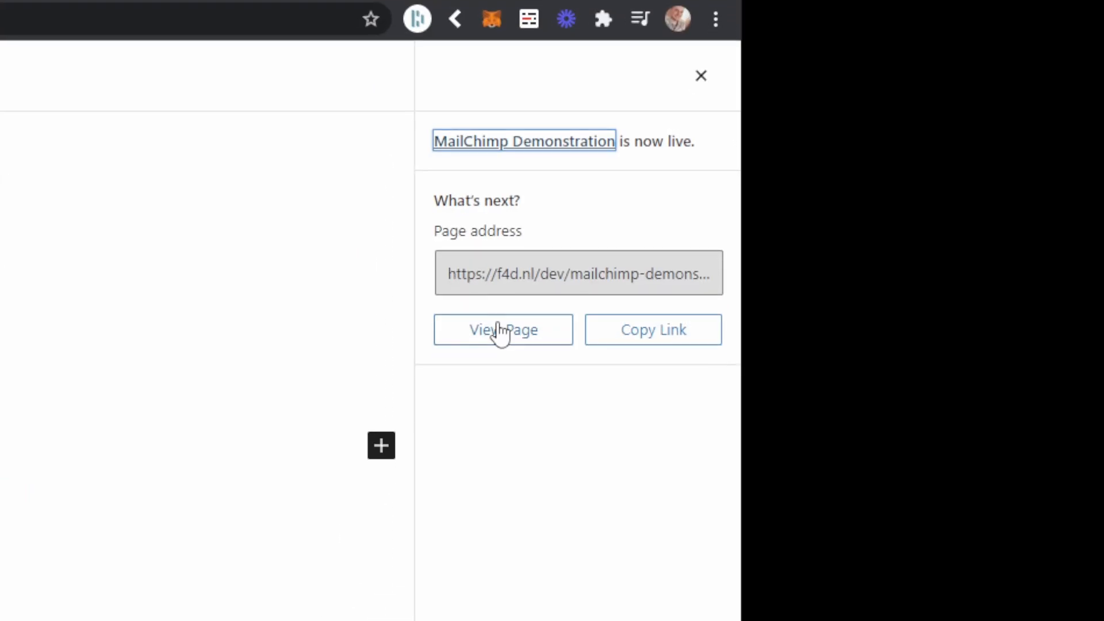
pyautogui.click(500, 333)
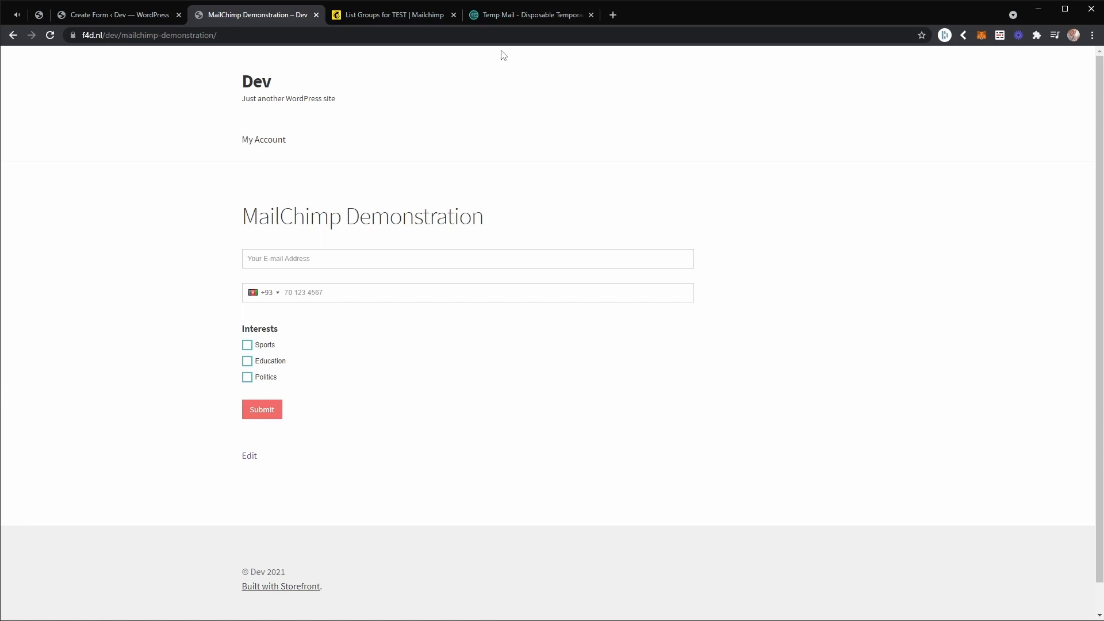
# Copy the temporary e-mail address from Temp Mail and paste it into the demonstration form's e-mail address field.
pyautogui.click(495, 16)
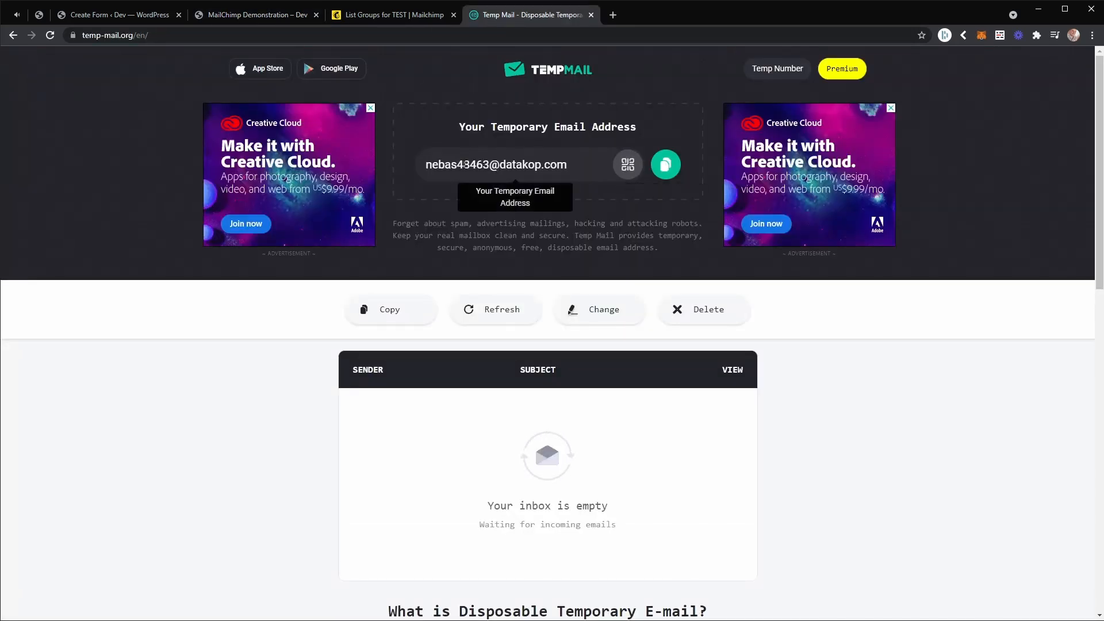
pyautogui.click(666, 165)
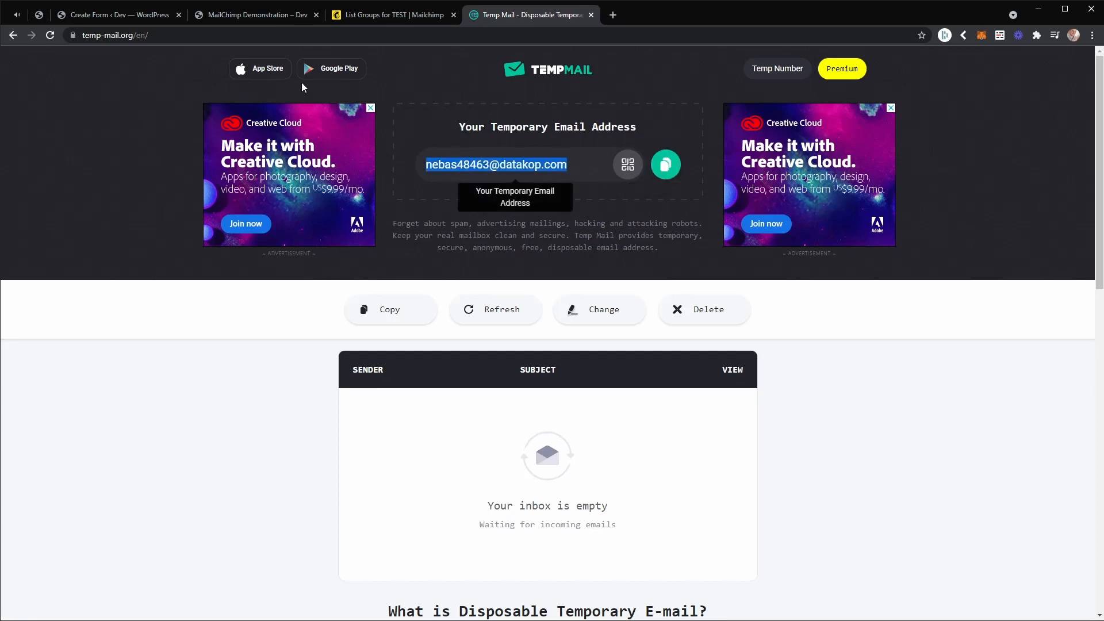
pyautogui.click(221, 12)
pyautogui.click(291, 260)
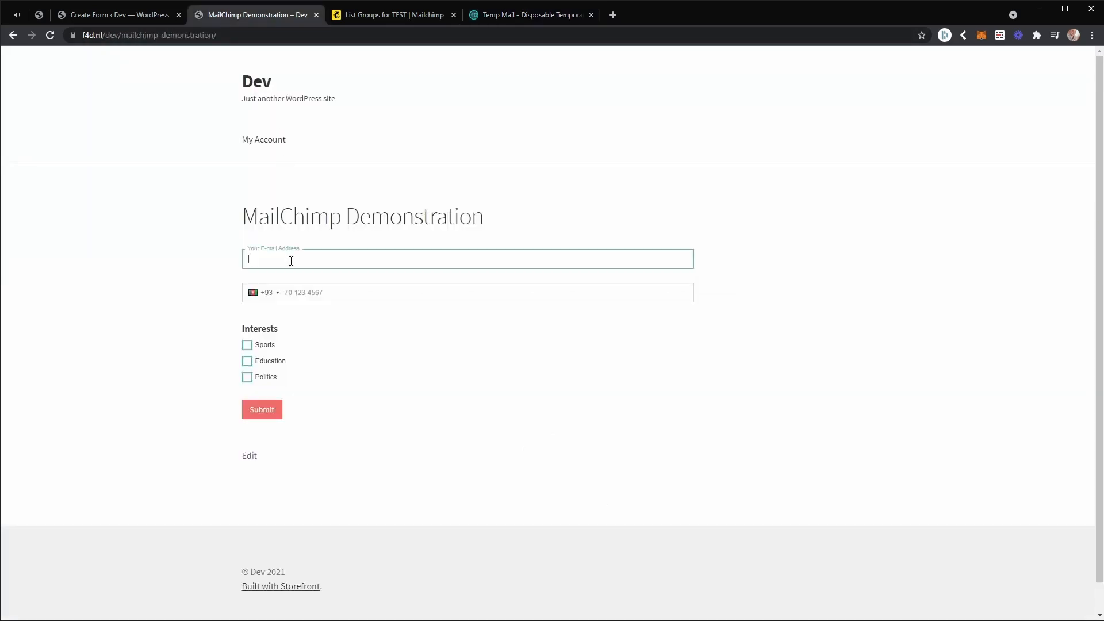
pyautogui.hotkey('ctrl', 'v')
# Set the phone field's country code to the Netherlands (+31) and enter the subscriber's phone number.
pyautogui.click(273, 294)
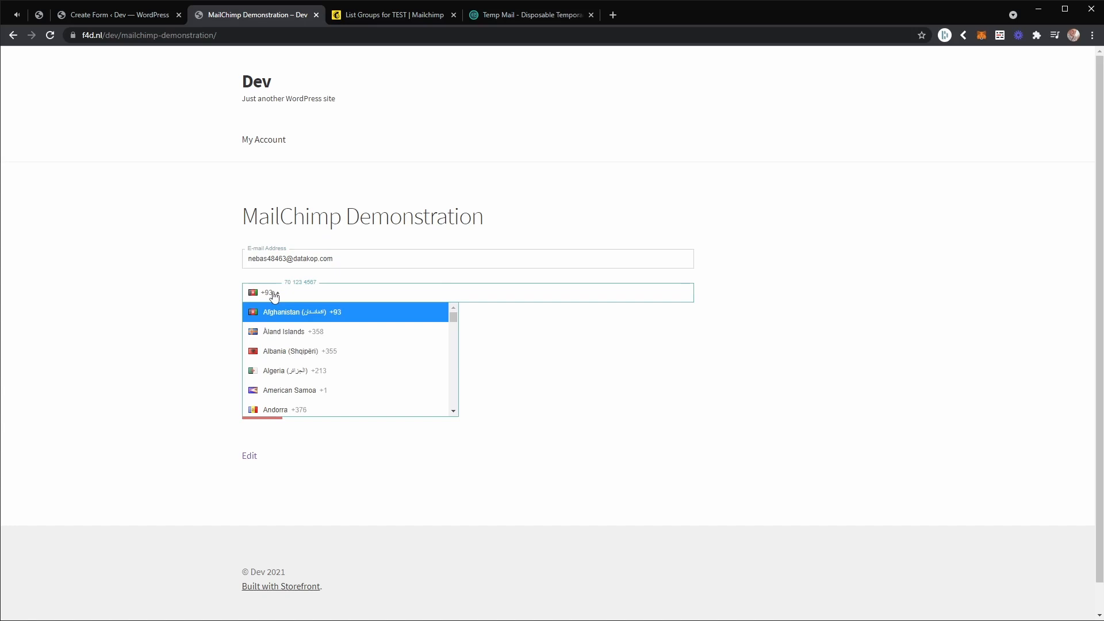
pyautogui.write('net')
pyautogui.click(293, 362)
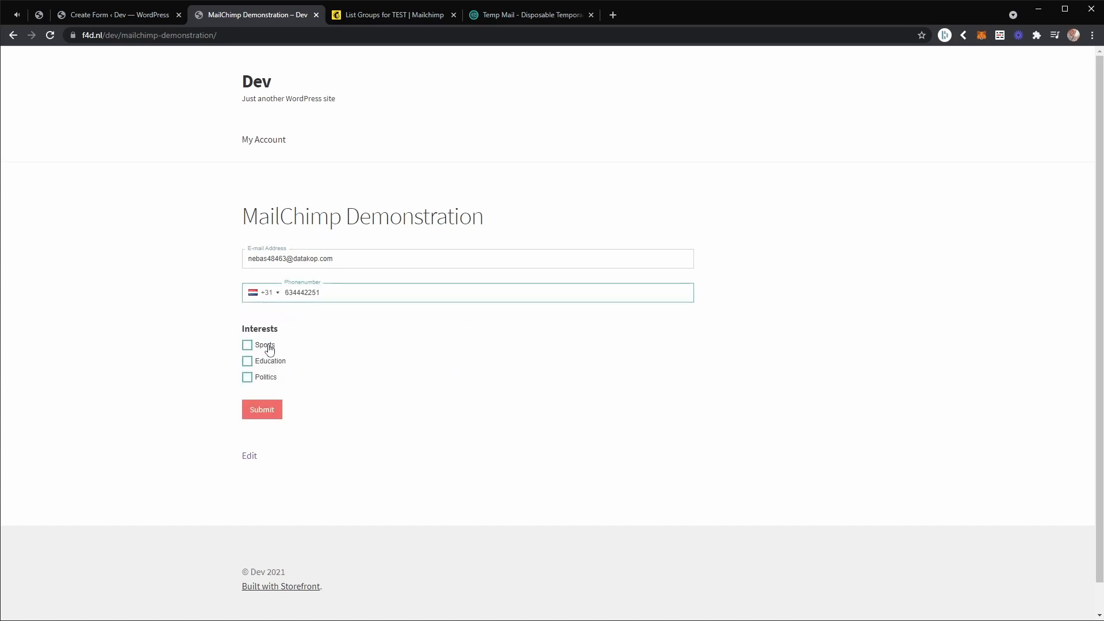
# Choose Sports and Politics as interests and submit the form.
pyautogui.click(264, 348)
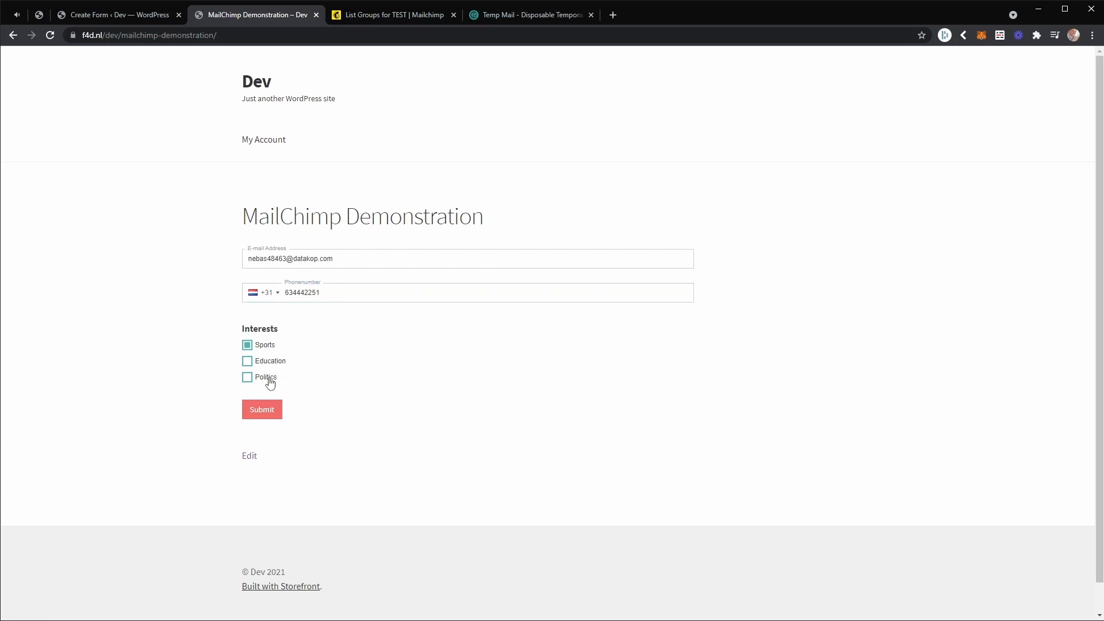
pyautogui.click(270, 381)
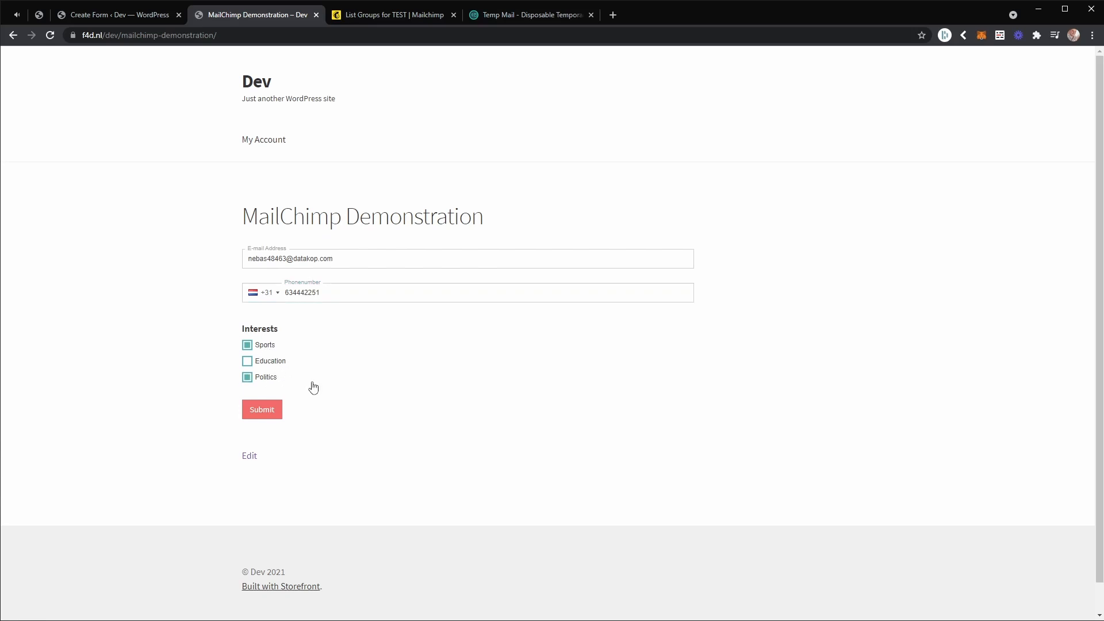
pyautogui.click(272, 412)
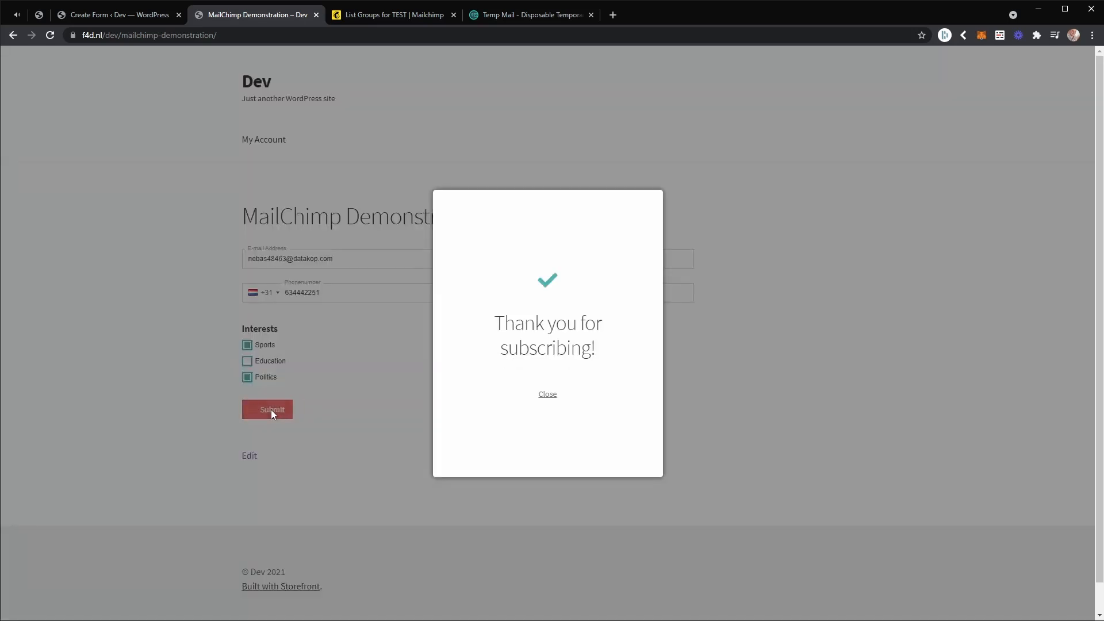
# Read the thank-you message and close it.
pyautogui.moveTo(503, 318); pyautogui.dragTo(603, 355)
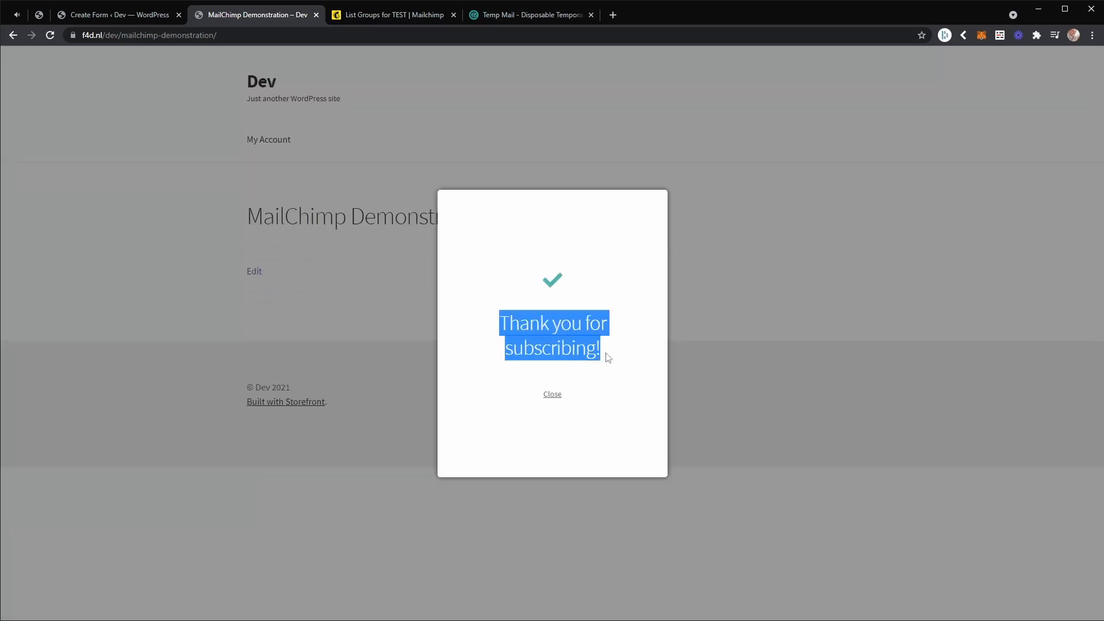
pyautogui.click(605, 356)
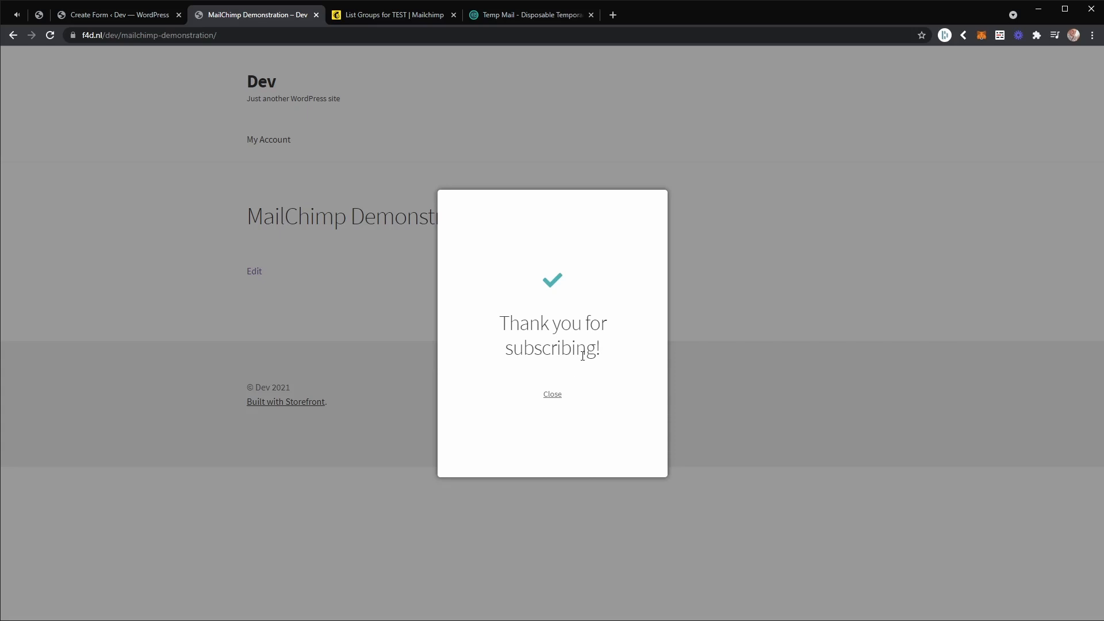
pyautogui.click(550, 396)
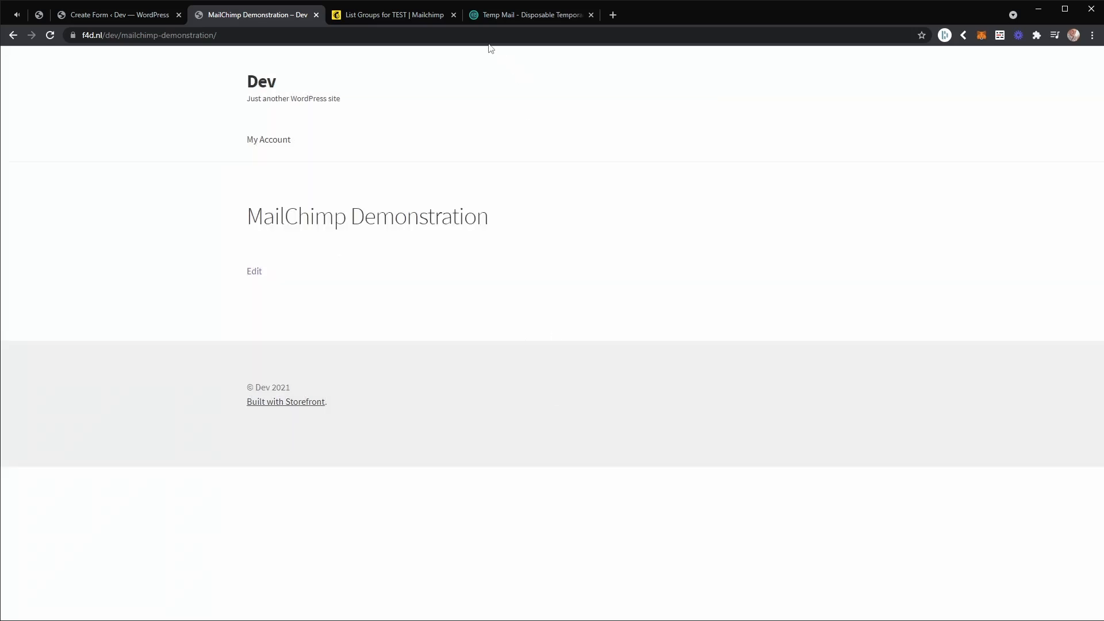
# Switch to Mailchimp and examine the TEST audience's full contact list for the submitted subscriber's details and interests.
pyautogui.click(398, 14)
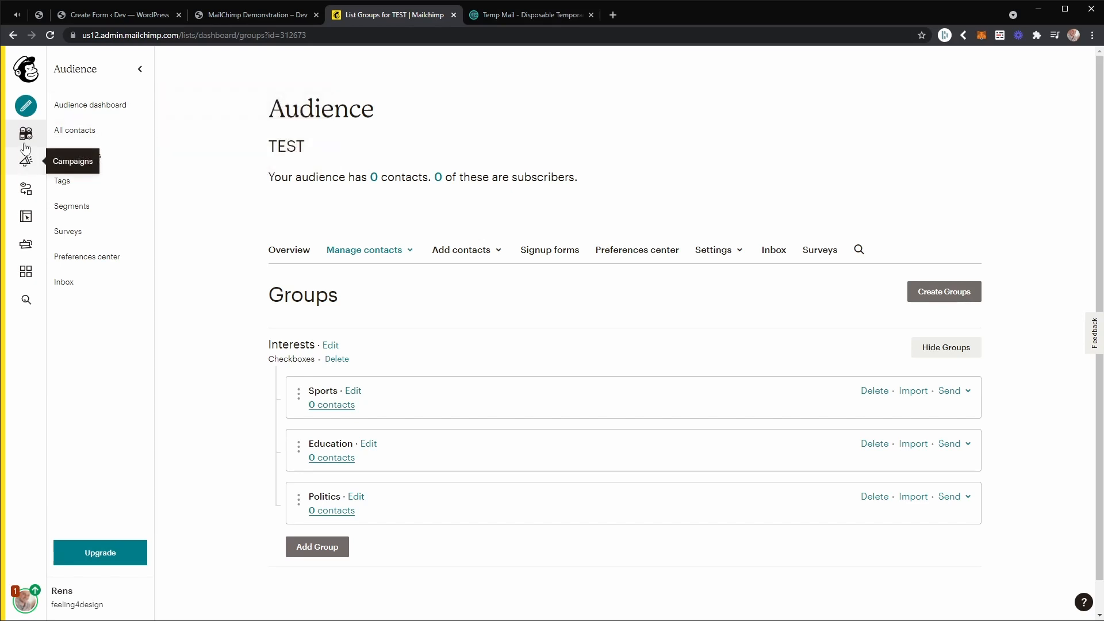
pyautogui.click(92, 136)
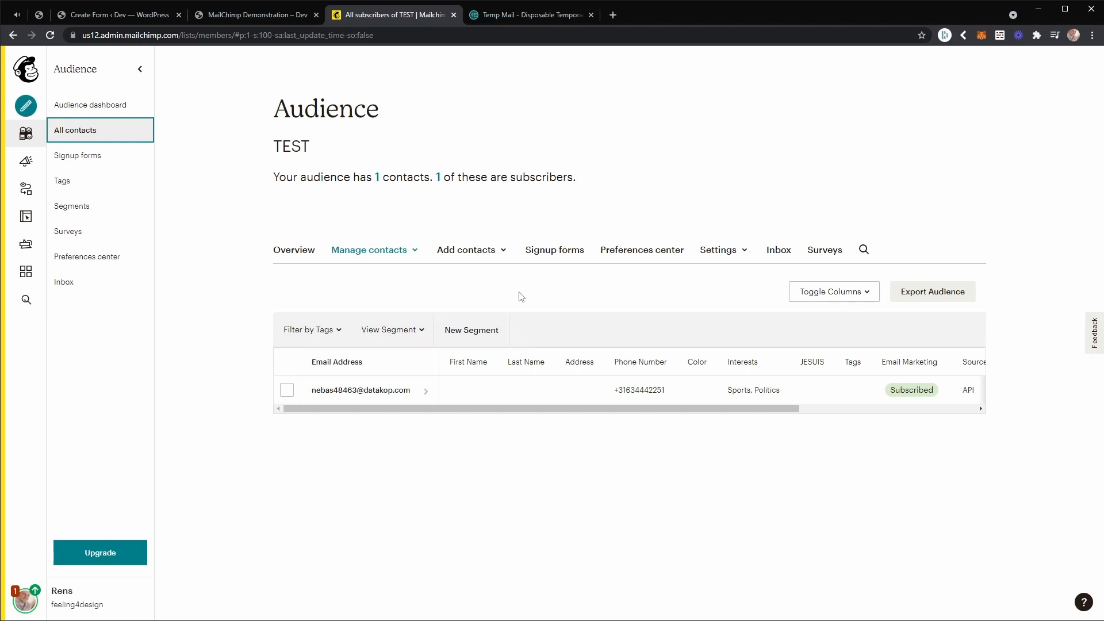
# Return to the MailChimp form in the WordPress form builder.
pyautogui.click(217, 12)
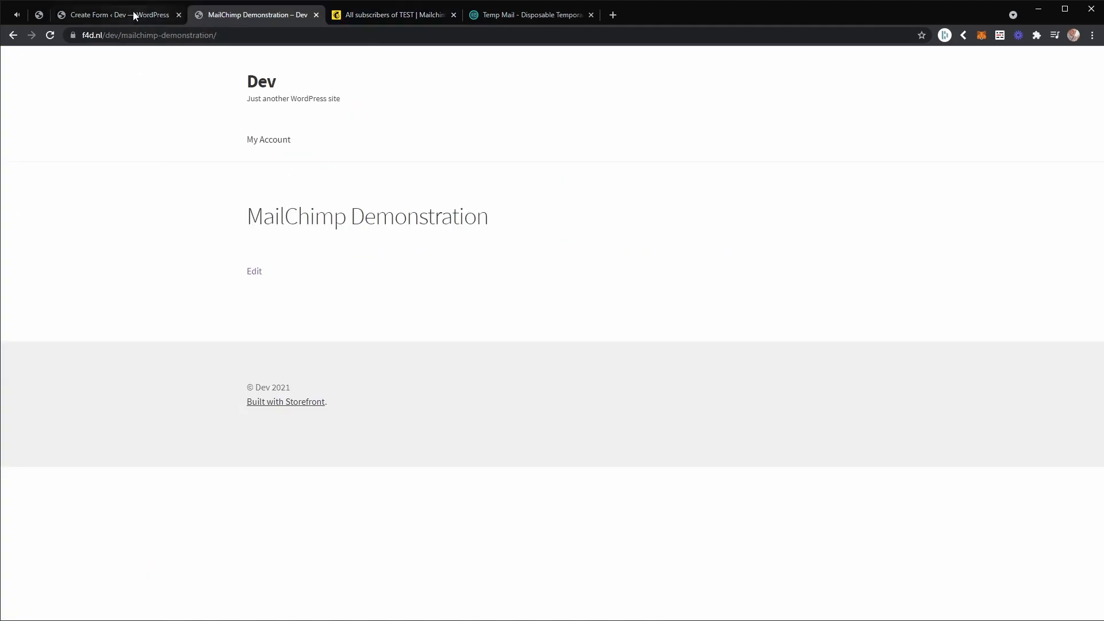
pyautogui.click(128, 14)
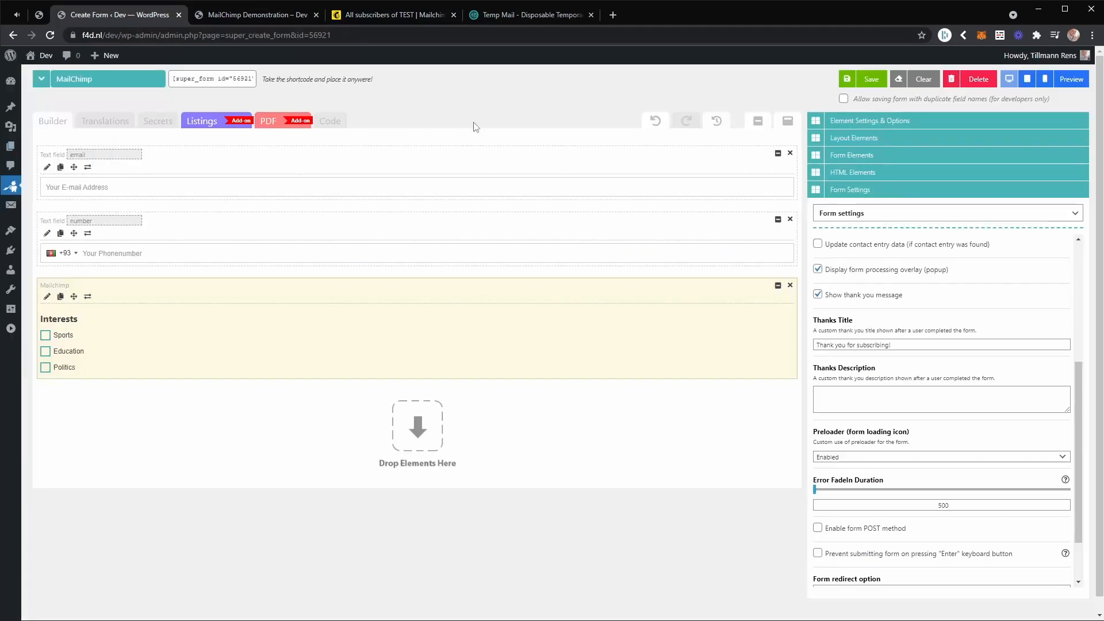